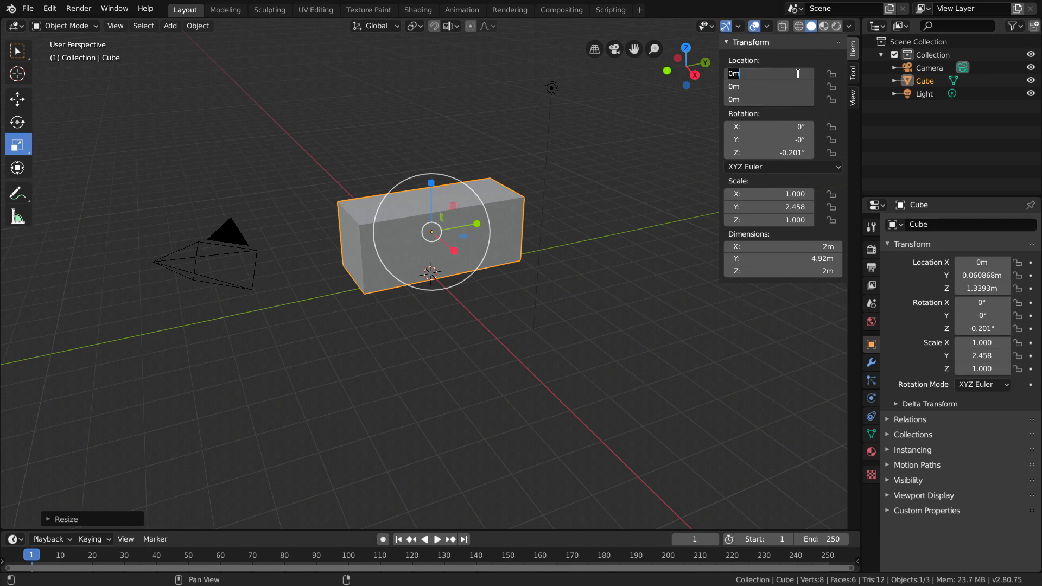
# Step: Reset the cube's location and rotation to 0 and its scale to 1 on all axes
pyautogui.press('Return')
pyautogui.press('Return')
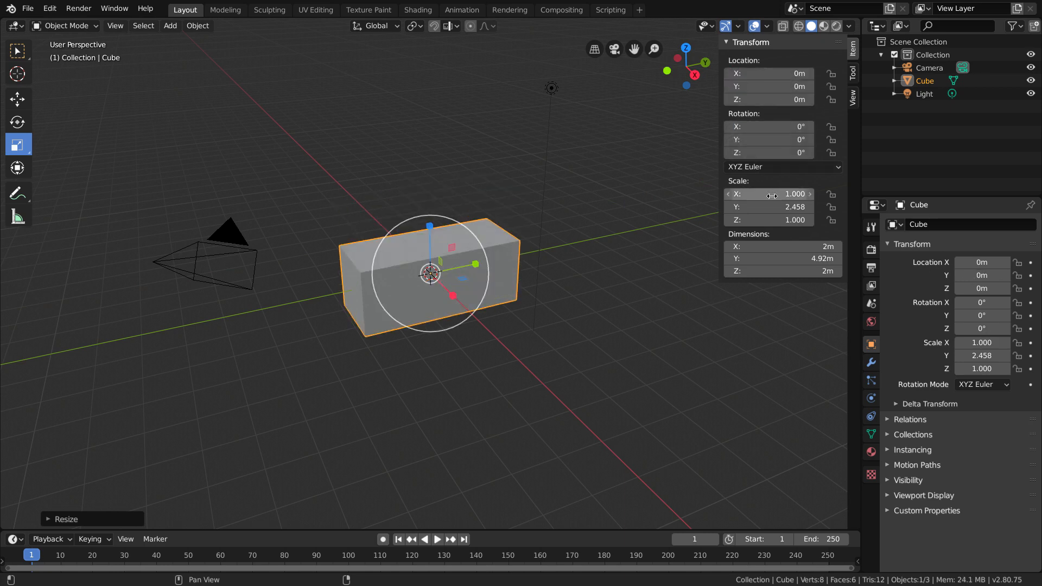
pyautogui.moveTo(781, 194); pyautogui.dragTo(781, 220)
pyautogui.press('Return')
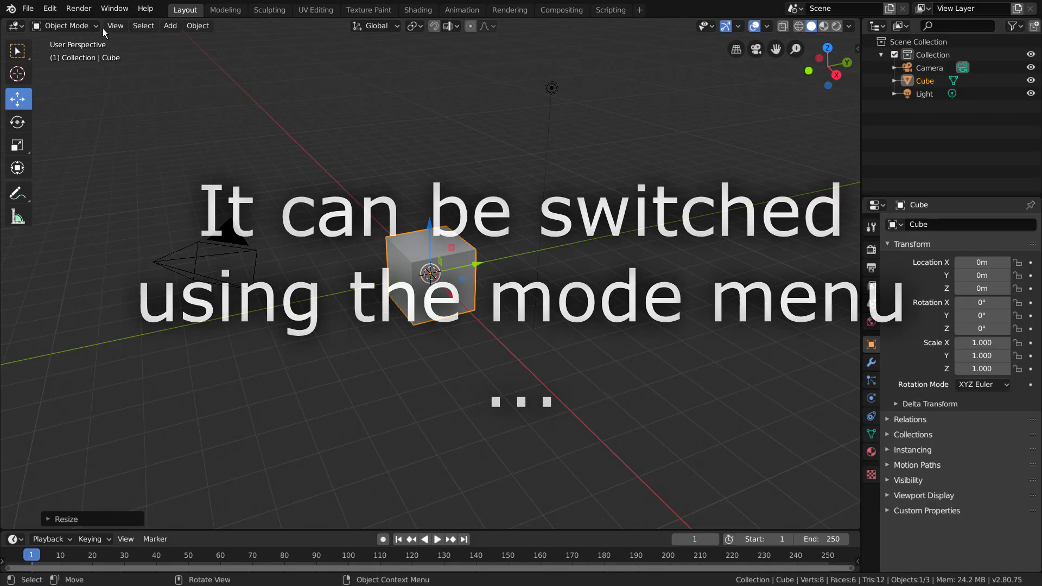
# Step: Leave the cube in Object Mode and switch to the Modeling workspace
pyautogui.click(64, 26)
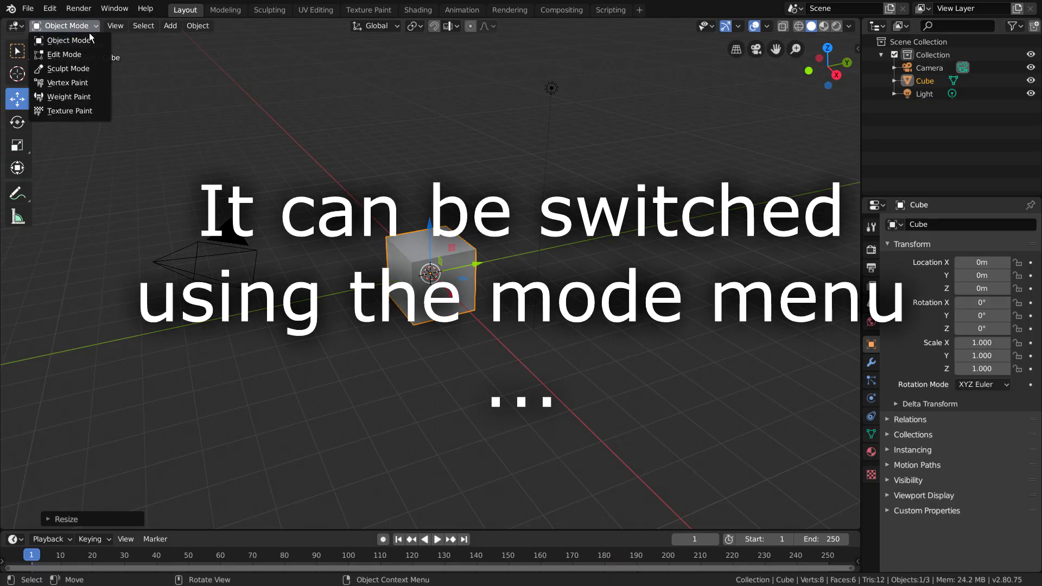
pyautogui.click(90, 40)
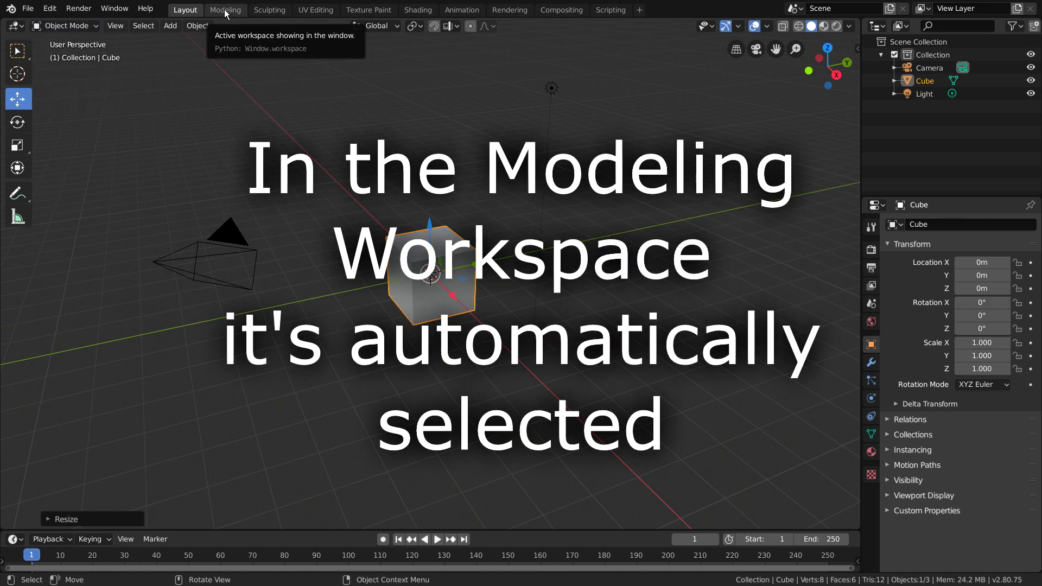
pyautogui.click(224, 10)
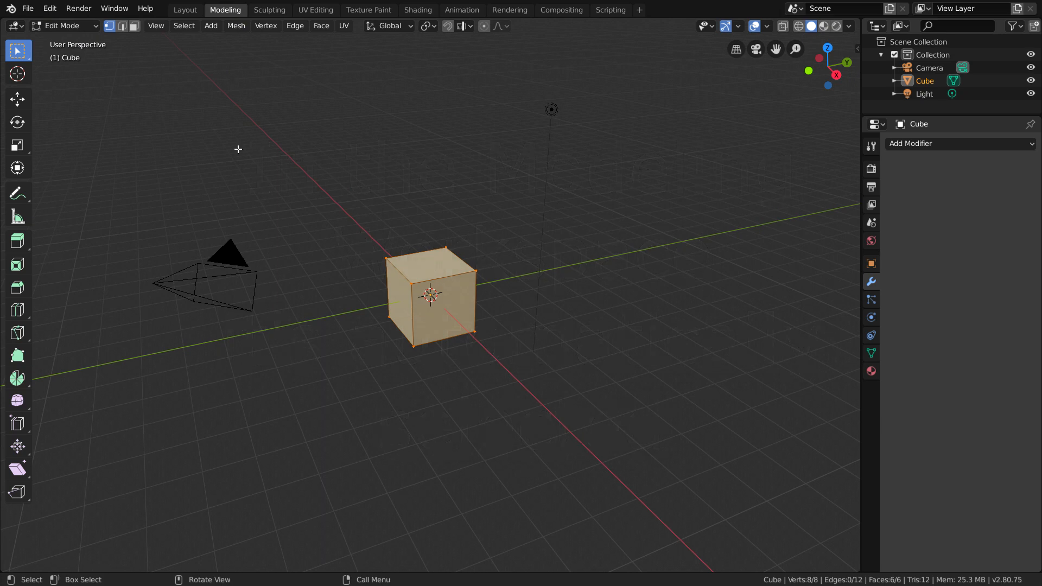
# Step: Select two neighbouring vertices of the cube's top face and switch to edge selection
pyautogui.press('KP_Decimal')
pyautogui.click(407, 278)
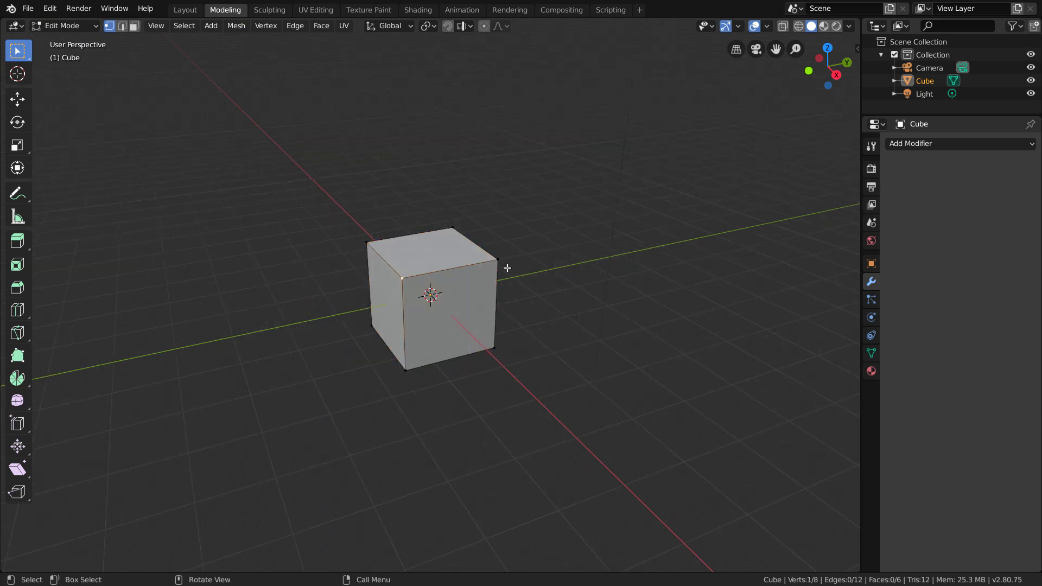
pyautogui.click(367, 242)
pyautogui.keyDown('shift'); pyautogui.click(404, 277); pyautogui.keyUp('shift')
pyautogui.press('2')
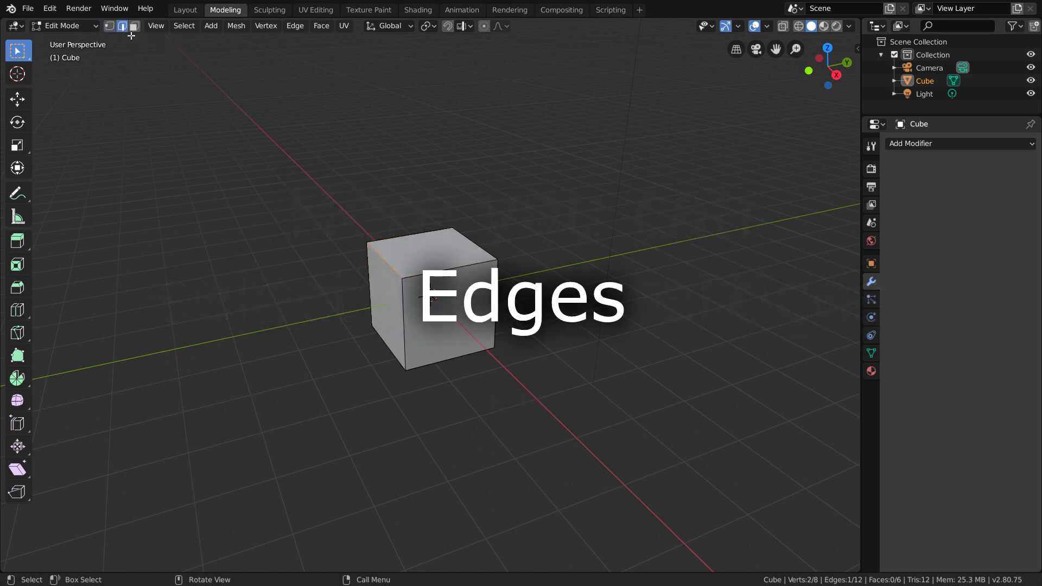
# Step: Switch to face selection and try it on the cube's top and side faces, ending with the top face selected
pyautogui.click(134, 26)
pyautogui.click(431, 240)
pyautogui.click(435, 298)
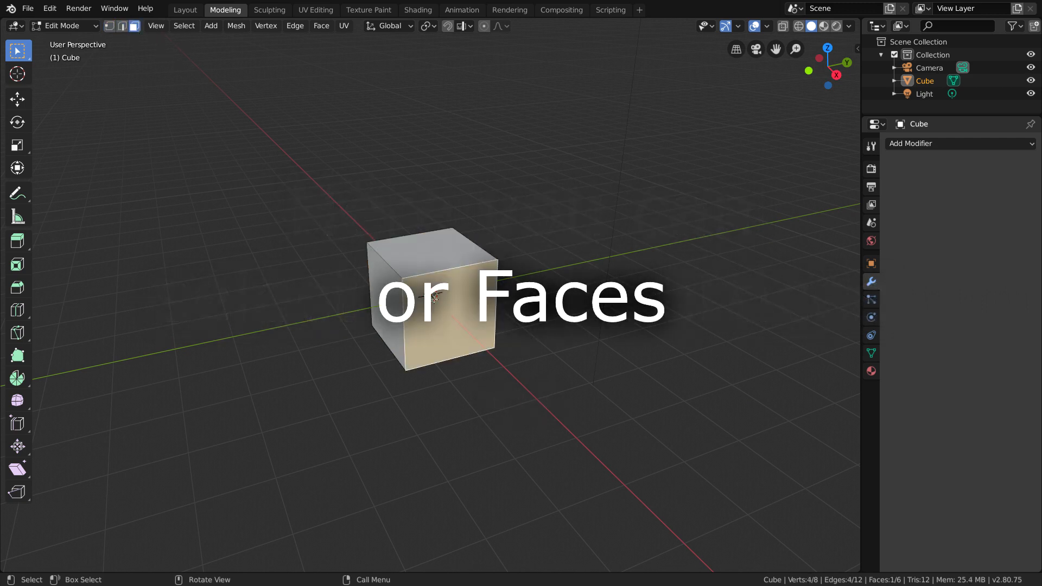
pyautogui.click(452, 263)
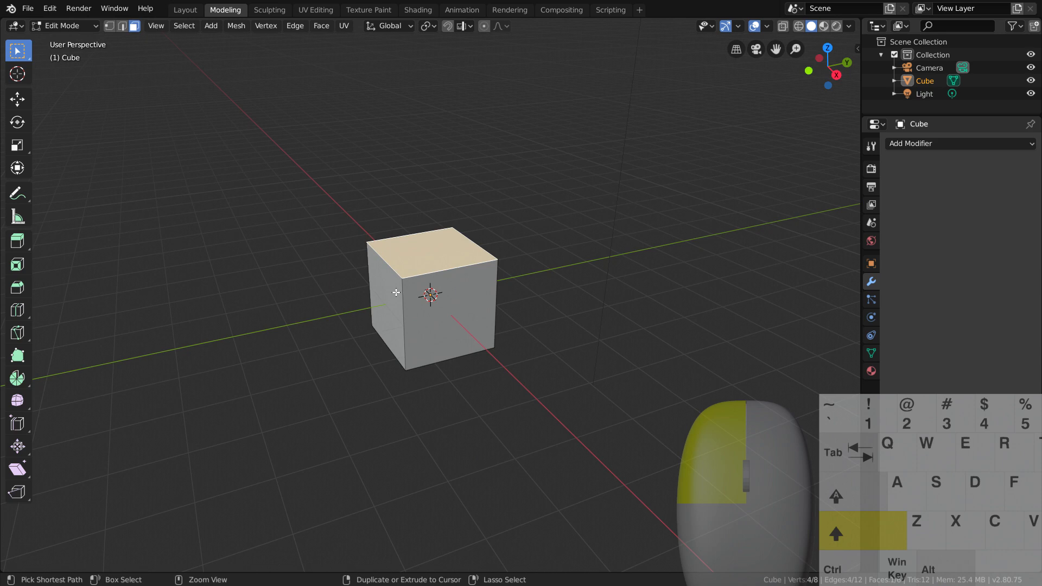
# Step: Add the two visible side faces to the selection, then reduce it to the top face alone
pyautogui.keyDown('ctrl'); pyautogui.click(396, 292); pyautogui.keyUp('ctrl')
pyautogui.keyDown('ctrl'); pyautogui.click(443, 308); pyautogui.keyUp('ctrl')
pyautogui.click(409, 270)
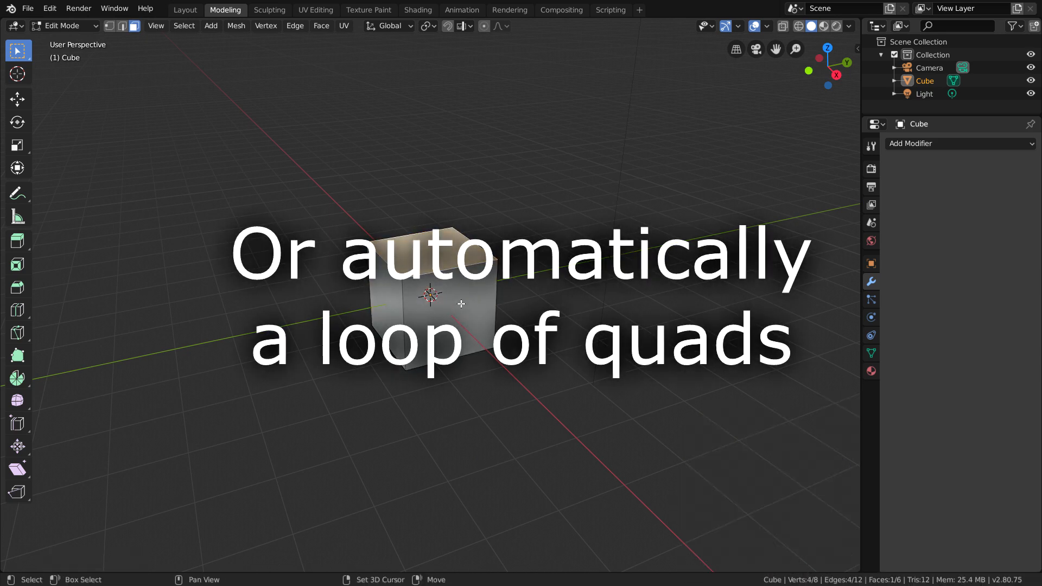
# Step: Select the loop of four side faces around the cube and check it from another side
pyautogui.keyDown('alt'); pyautogui.click(404, 301); pyautogui.keyUp('alt')
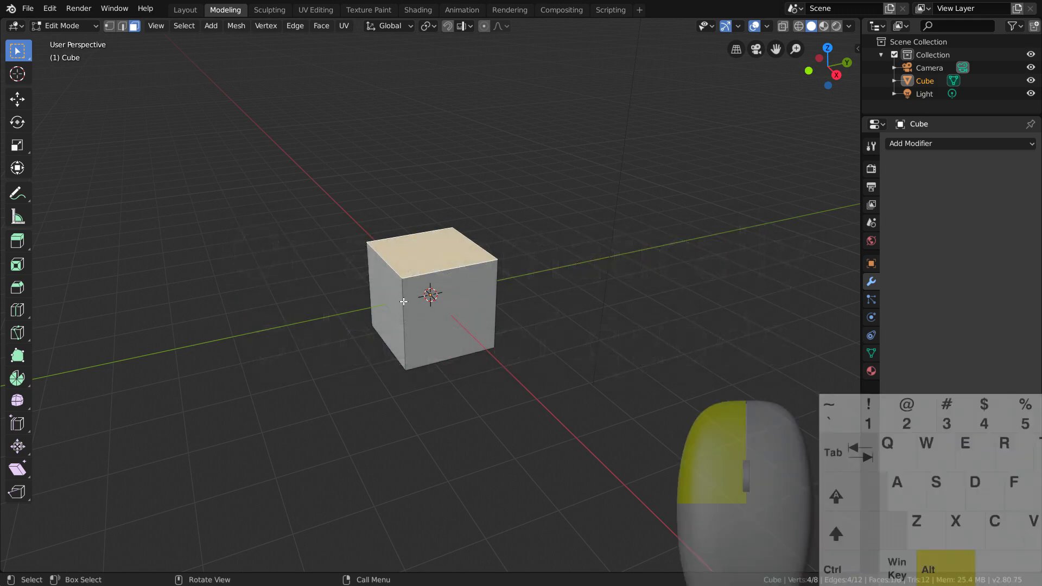
pyautogui.keyDown('alt'); pyautogui.click(403, 301); pyautogui.keyUp('alt')
pyautogui.moveTo(551, 310); pyautogui.dragTo(459, 320, button='middle')
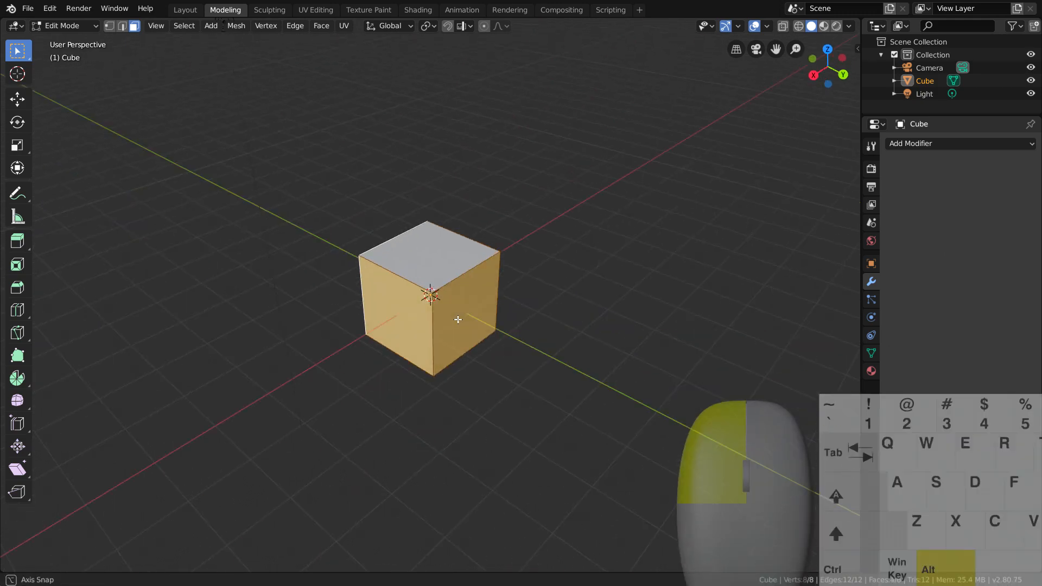
pyautogui.keyDown('alt'); pyautogui.moveTo(458, 319); pyautogui.dragTo(496, 304); pyautogui.keyUp('alt')
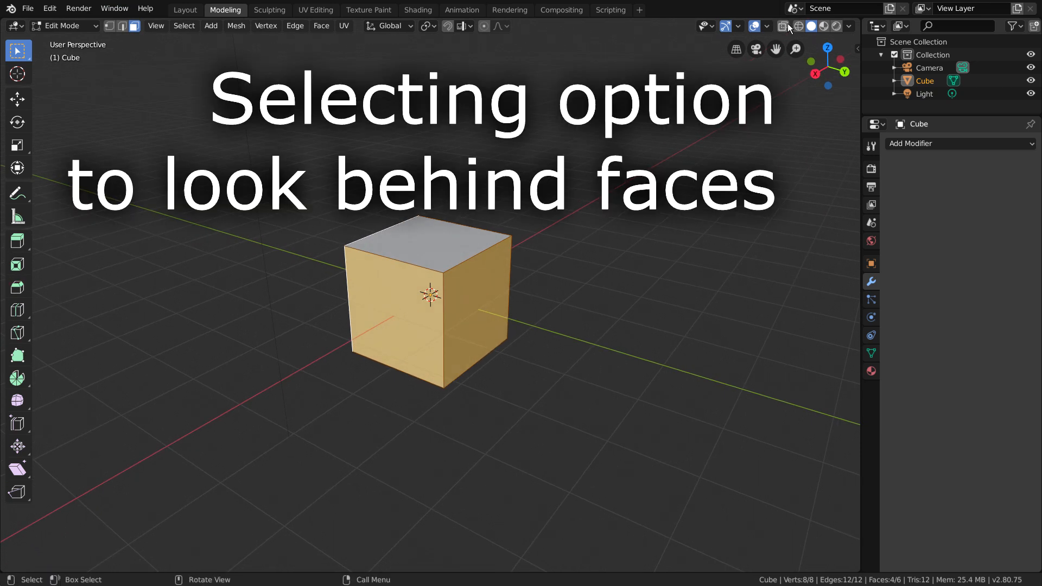
# Step: Enable X-ray and box-select all six faces of the cube
pyautogui.click(785, 25)
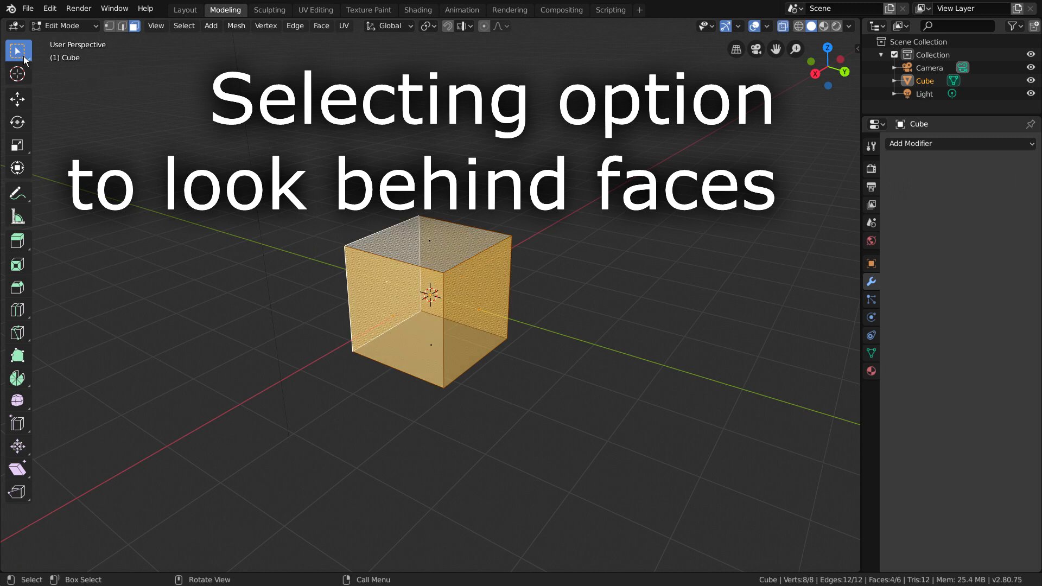
pyautogui.click(344, 174)
pyautogui.moveTo(210, 170); pyautogui.dragTo(649, 411)
# Step: Scale the selected cube into a low, wide box, stretched along X and Y and flattened along Z
pyautogui.scroll(-2, 605, 326)
pyautogui.moveTo(605, 325); pyautogui.dragTo(559, 317, button='middle')
pyautogui.click(16, 144)
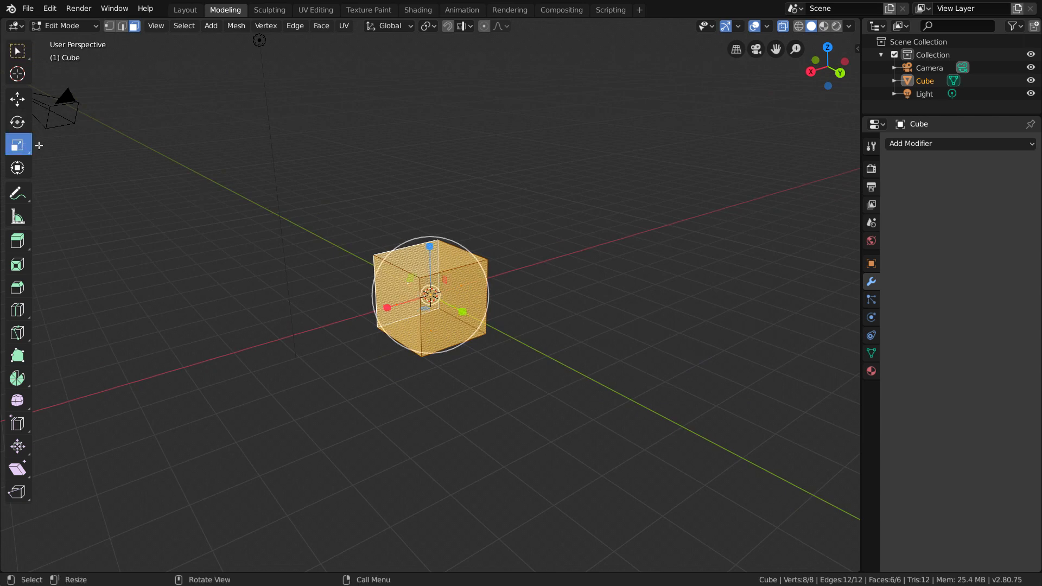
pyautogui.moveTo(392, 305); pyautogui.dragTo(345, 315)
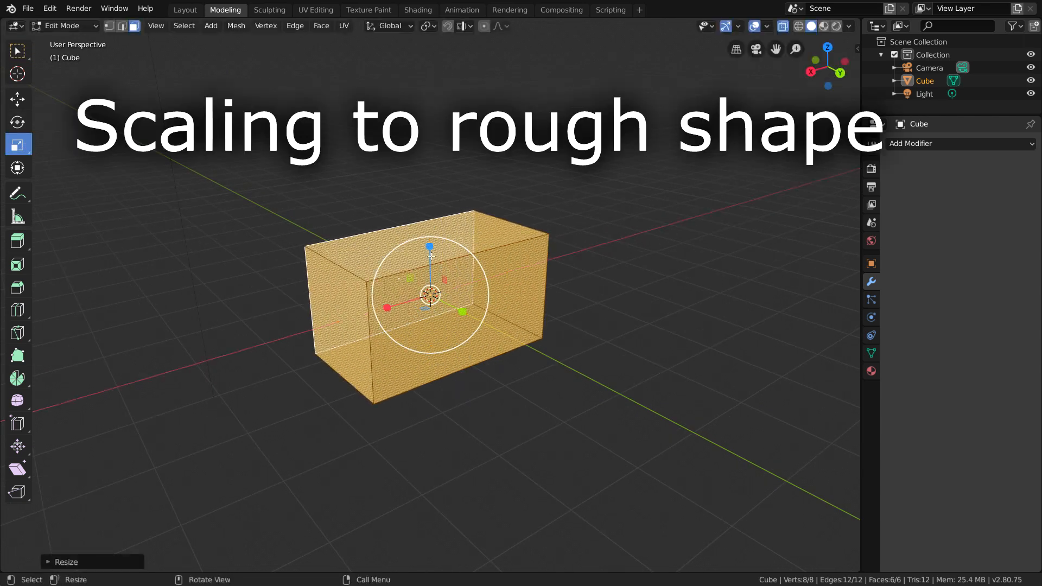
pyautogui.moveTo(429, 251); pyautogui.dragTo(430, 278)
pyautogui.moveTo(456, 307); pyautogui.dragTo(473, 315)
pyautogui.moveTo(505, 288); pyautogui.dragTo(564, 336, button='middle')
pyautogui.scroll(1, 565, 336)
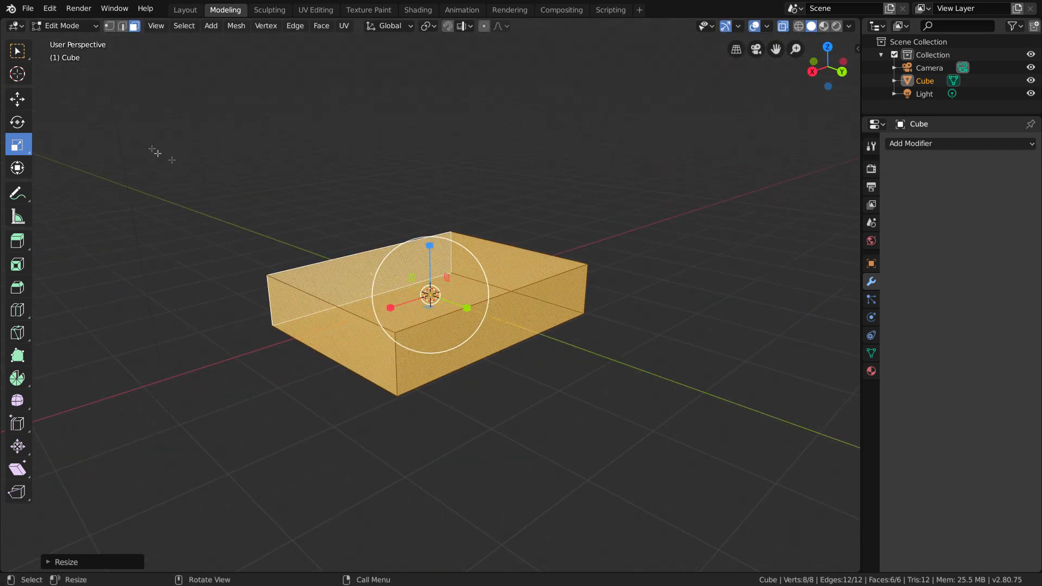
pyautogui.moveTo(430, 308); pyautogui.dragTo(430, 298)
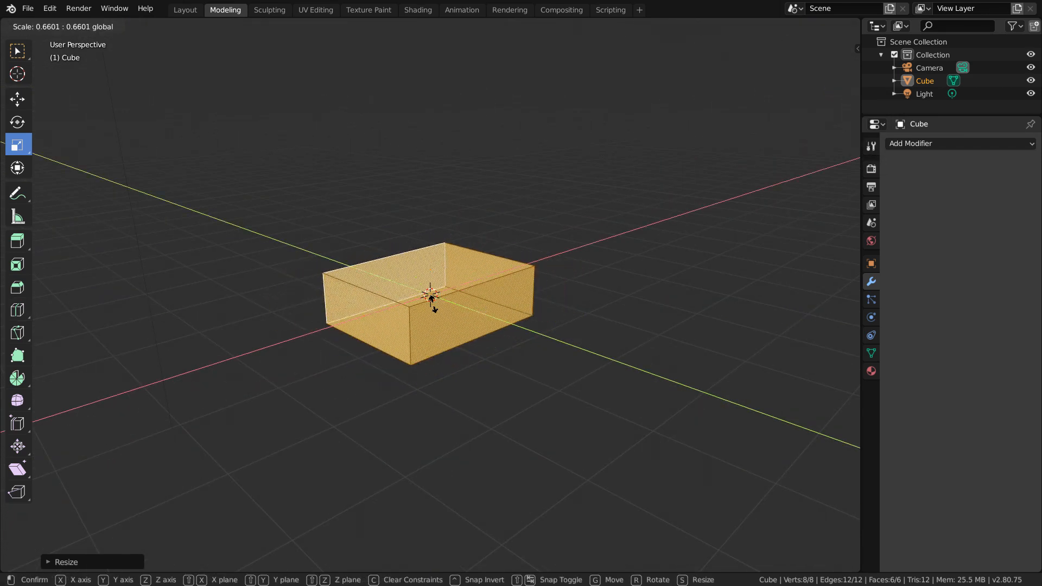
pyautogui.moveTo(429, 247); pyautogui.dragTo(431, 295)
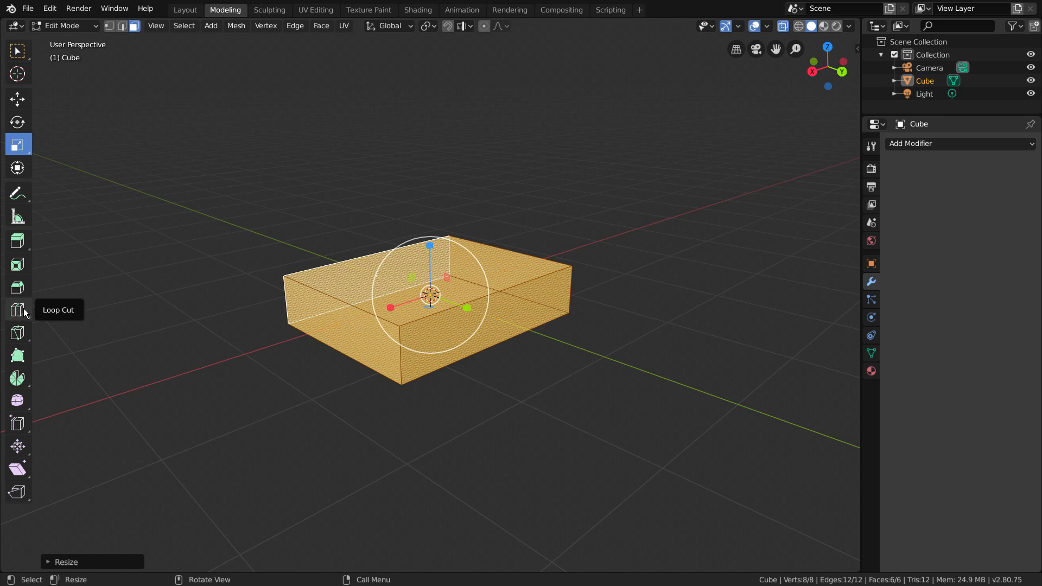
# Step: Select only the box's top face and inset it to leave a narrow rim all around
pyautogui.click(18, 270)
pyautogui.click(384, 277)
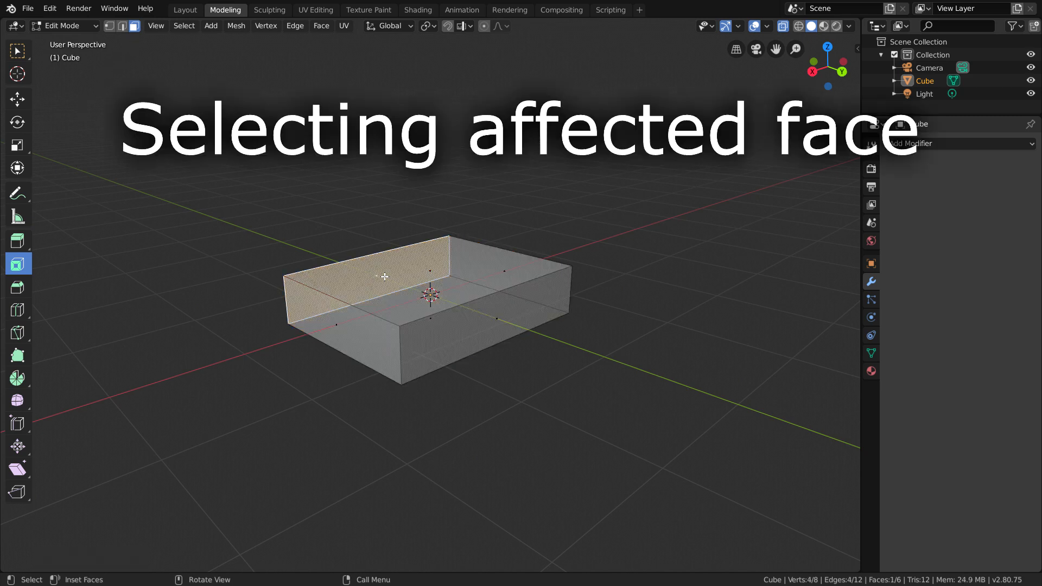
pyautogui.click(429, 299)
pyautogui.click(432, 271)
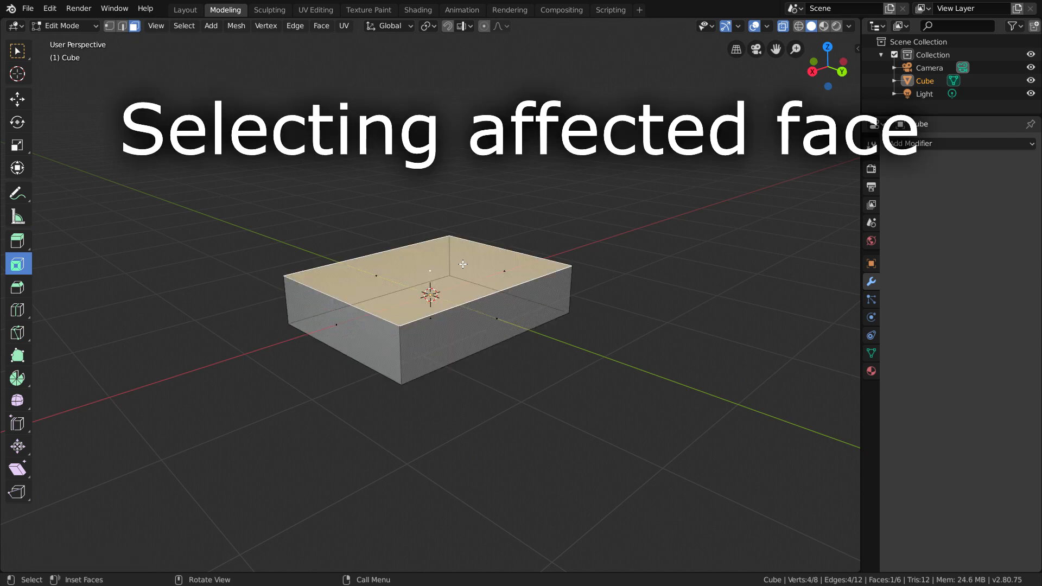
pyautogui.moveTo(461, 264); pyautogui.dragTo(470, 296, button='middle')
pyautogui.scroll(1, 470, 295)
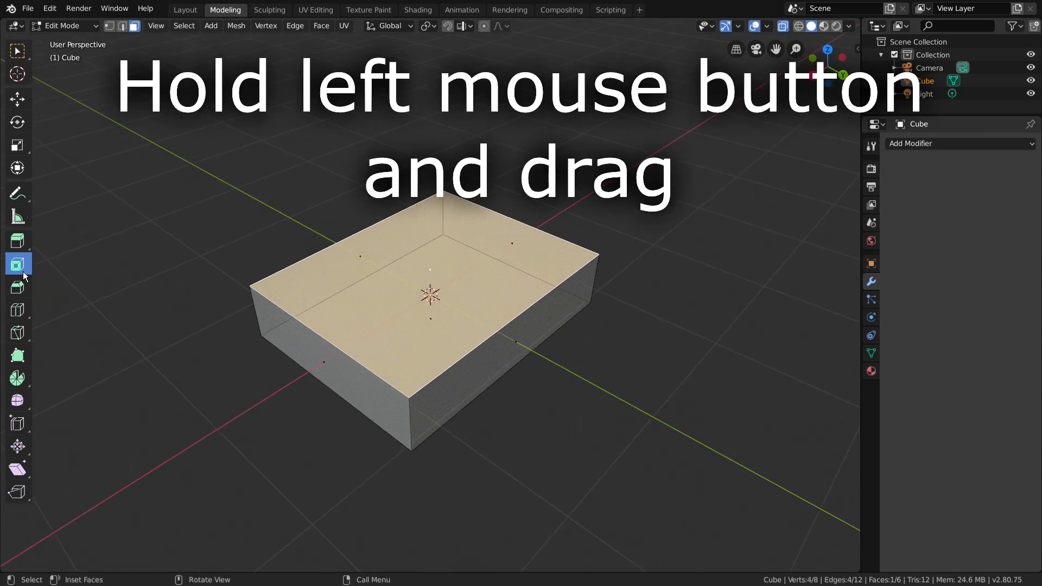
pyautogui.moveTo(569, 267); pyautogui.dragTo(547, 269)
# Step: Extrude the inset top face downward into the box to form a hollow tray with a thick floor
pyautogui.moveTo(547, 268); pyautogui.dragTo(580, 346, button='middle')
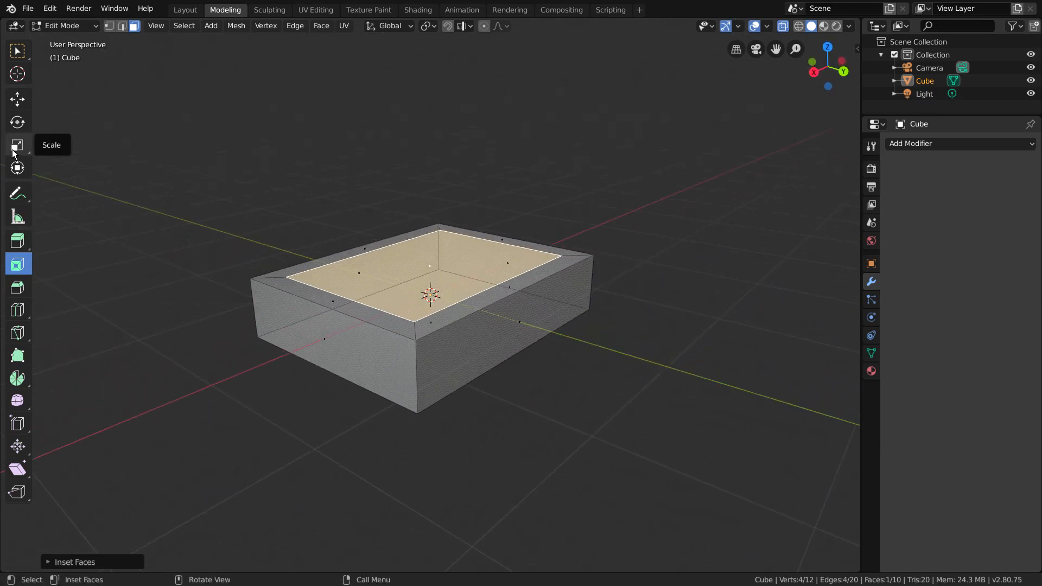
pyautogui.click(18, 242)
pyautogui.moveTo(426, 194); pyautogui.dragTo(432, 238)
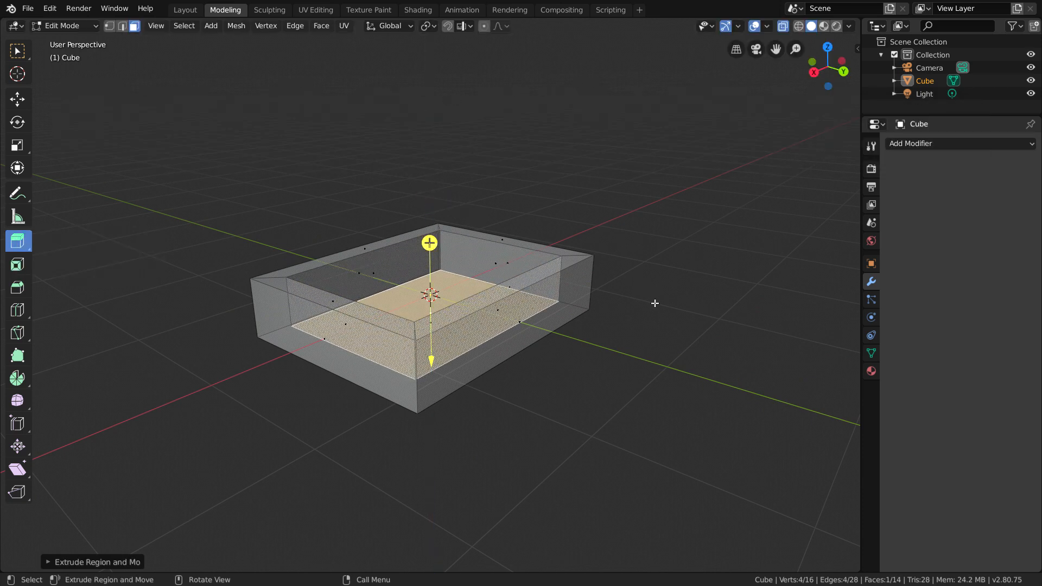
# Step: Toggle the viewport overlays off and back on, and turn X-ray off to show the tray as solid
pyautogui.click(754, 25)
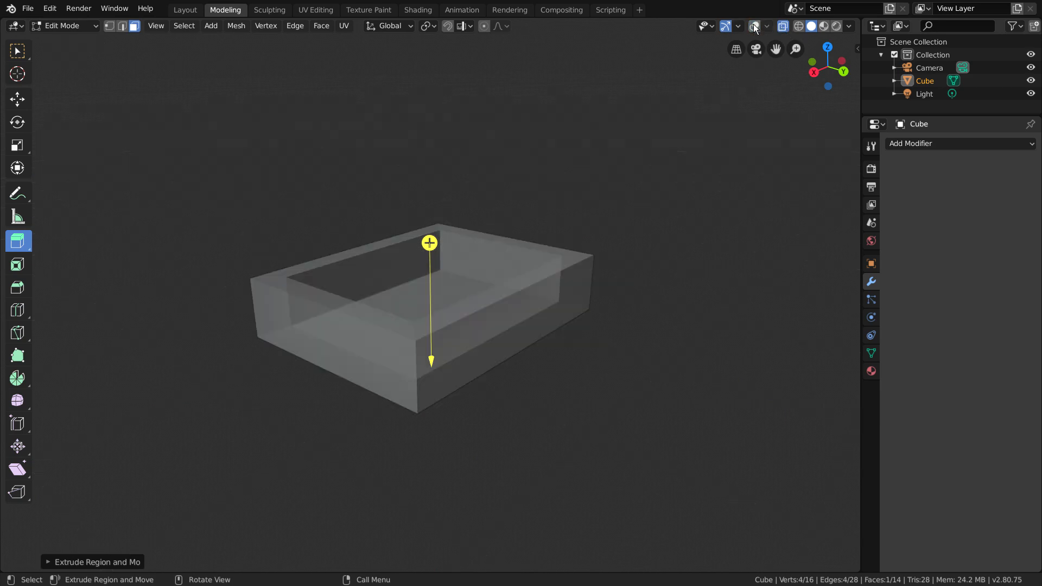
pyautogui.click(754, 27)
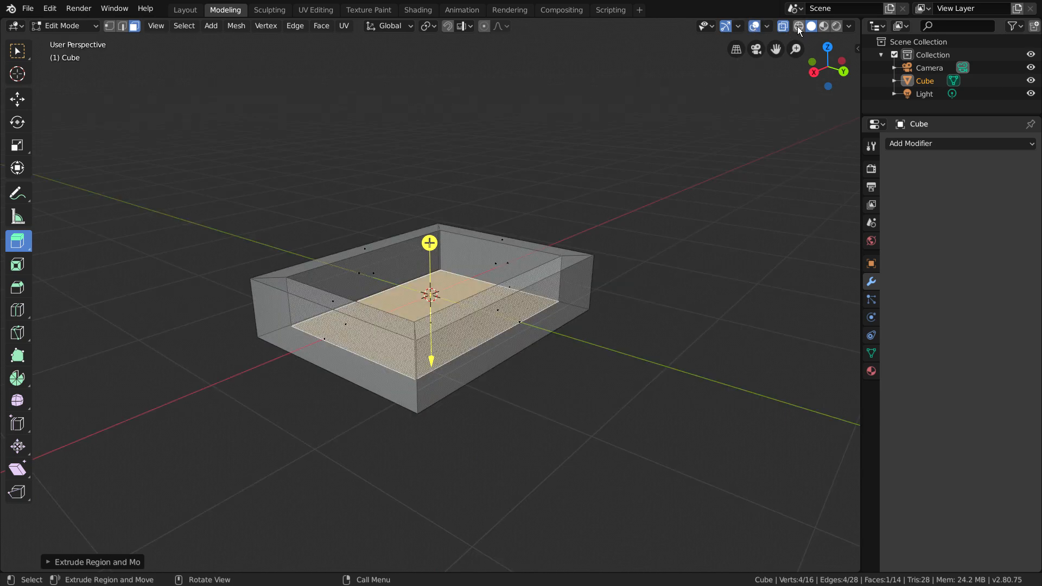
pyautogui.click(783, 28)
pyautogui.moveTo(703, 190); pyautogui.dragTo(696, 199, button='middle')
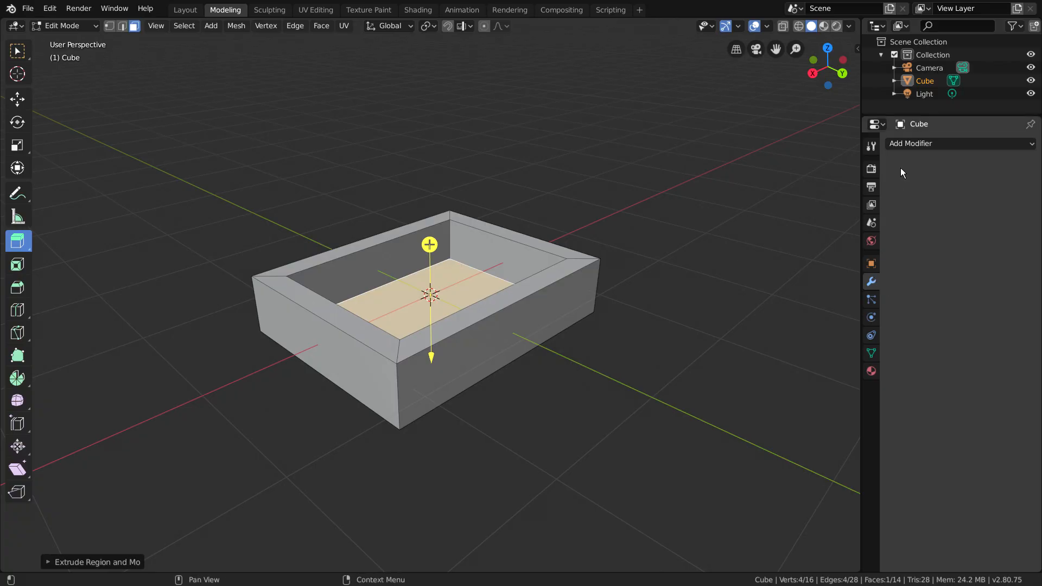
# Step: Add a Subdivision Surface modifier to the tray and set its viewport subdivisions to 2
pyautogui.click(916, 143)
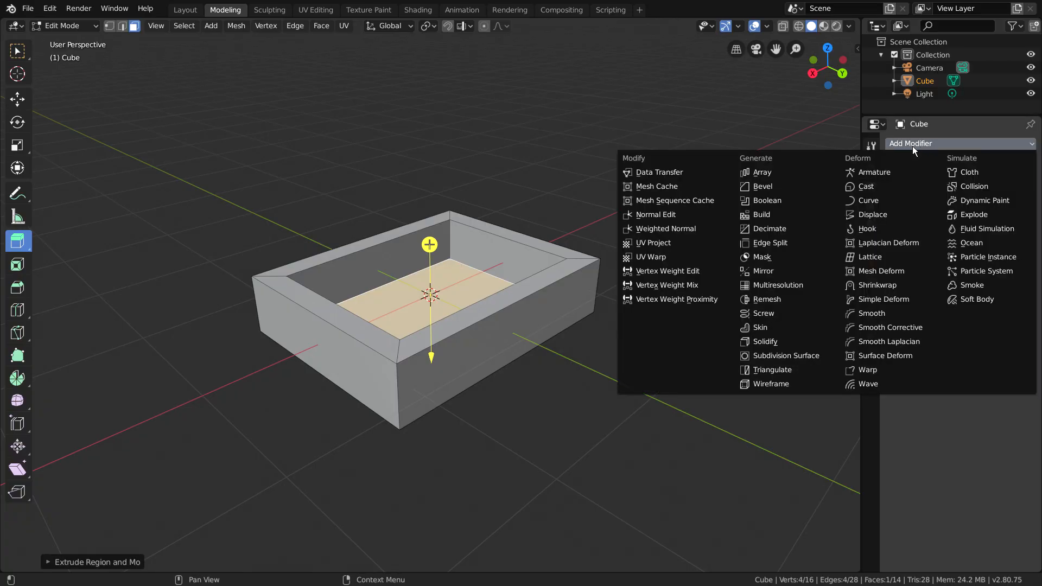
pyautogui.click(794, 354)
pyautogui.scroll(1, 769, 304)
pyautogui.moveTo(768, 298); pyautogui.dragTo(769, 288, button='middle')
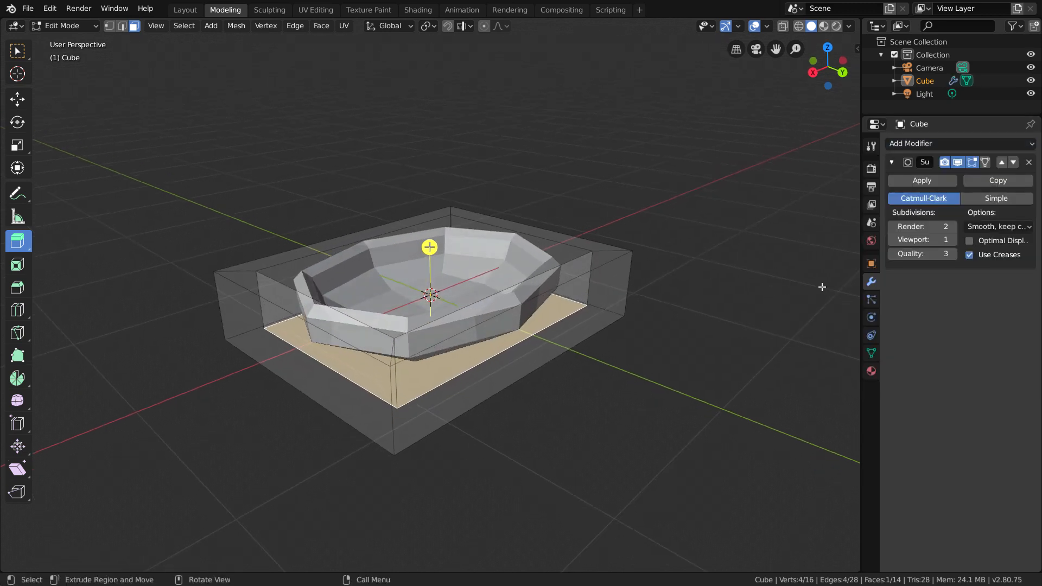
pyautogui.click(955, 240)
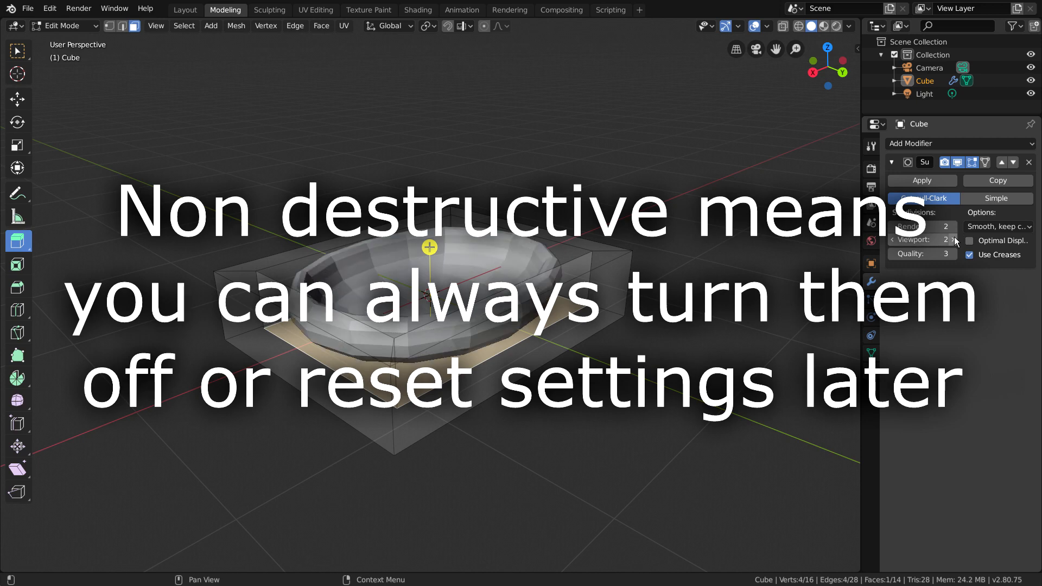
# Step: Add a crosswise loop cut around the middle of the tray with the Loop Cut tool
pyautogui.moveTo(706, 196); pyautogui.dragTo(518, 229, button='middle')
pyautogui.moveTo(597, 249); pyautogui.dragTo(588, 251, button='middle')
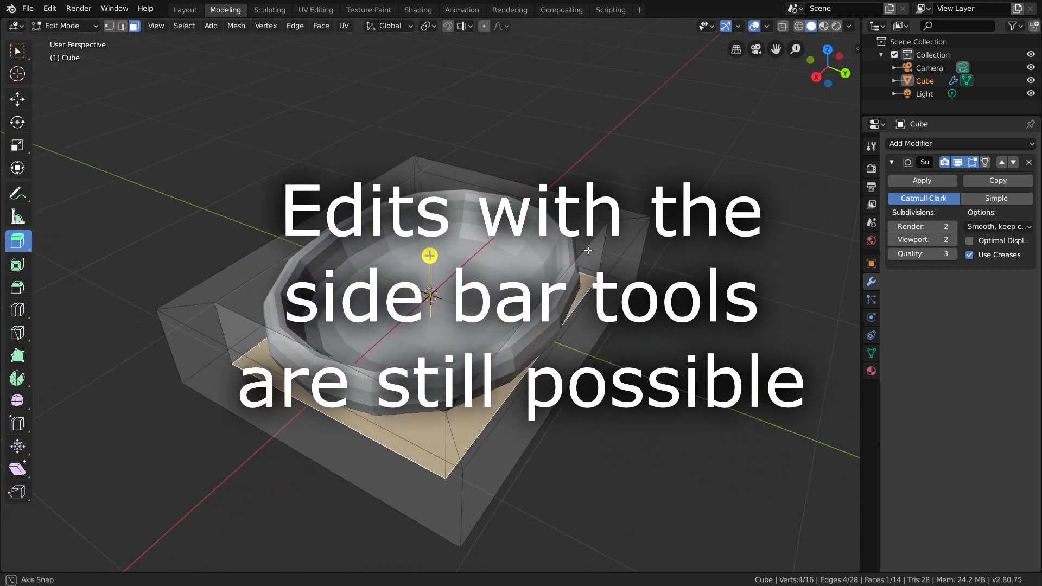
pyautogui.click(28, 307)
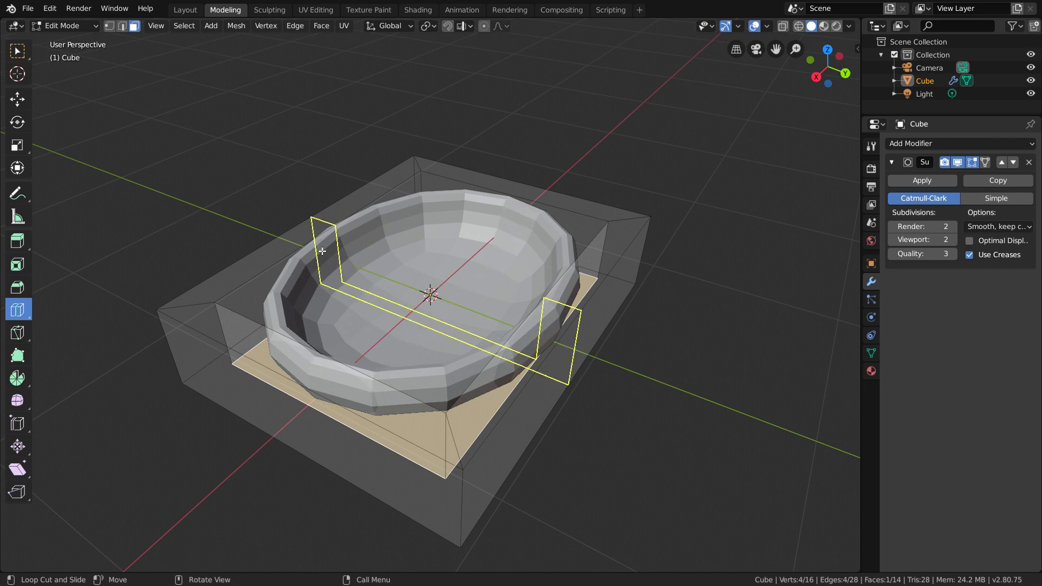
pyautogui.click(322, 251)
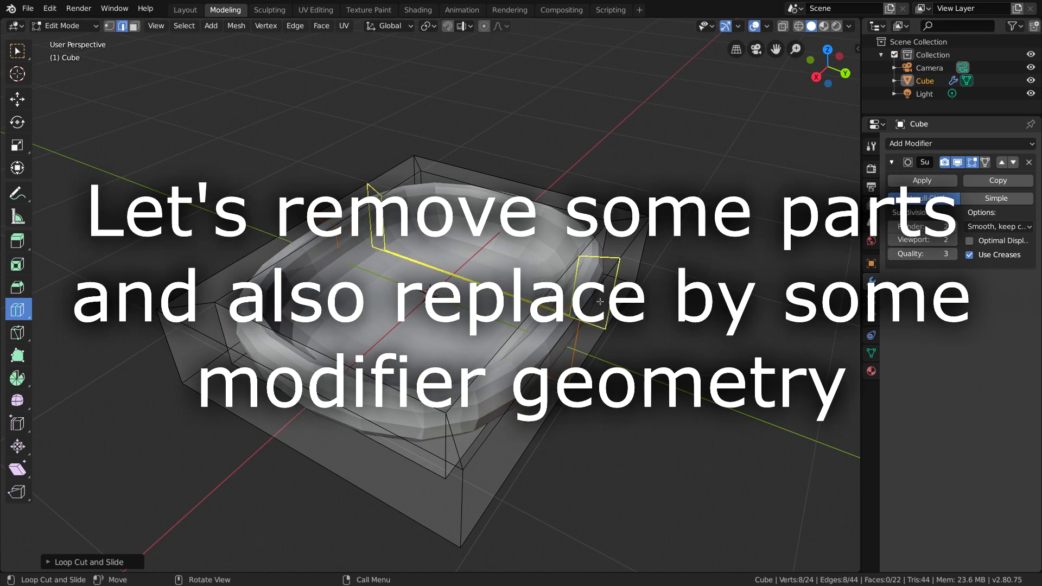
# Step: Select the ring of side and floor faces on the tray's -X half next to the loop cut and delete them
pyautogui.moveTo(521, 262); pyautogui.dragTo(474, 263, button='middle')
pyautogui.click(134, 25)
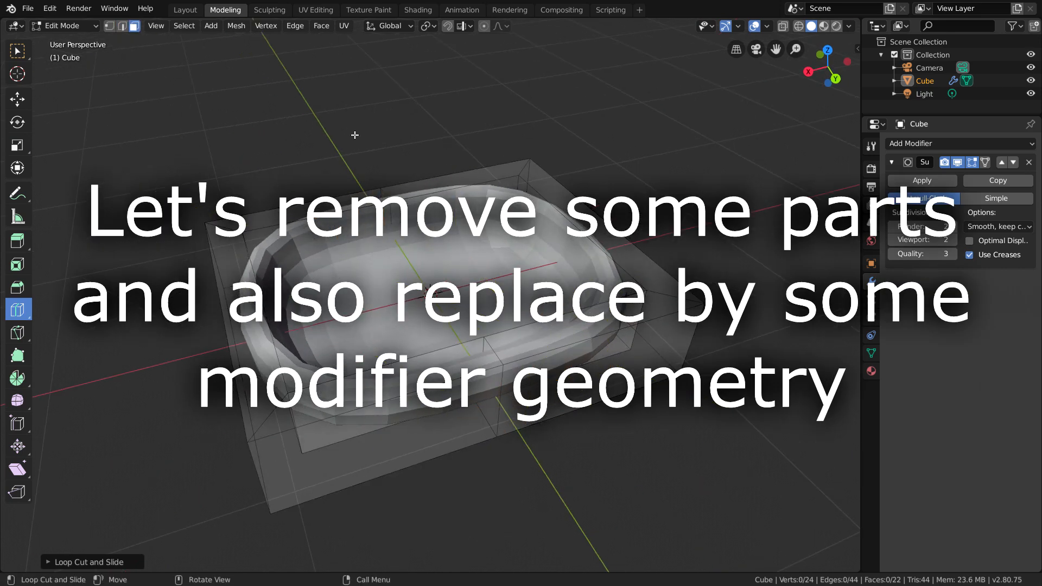
pyautogui.click(15, 52)
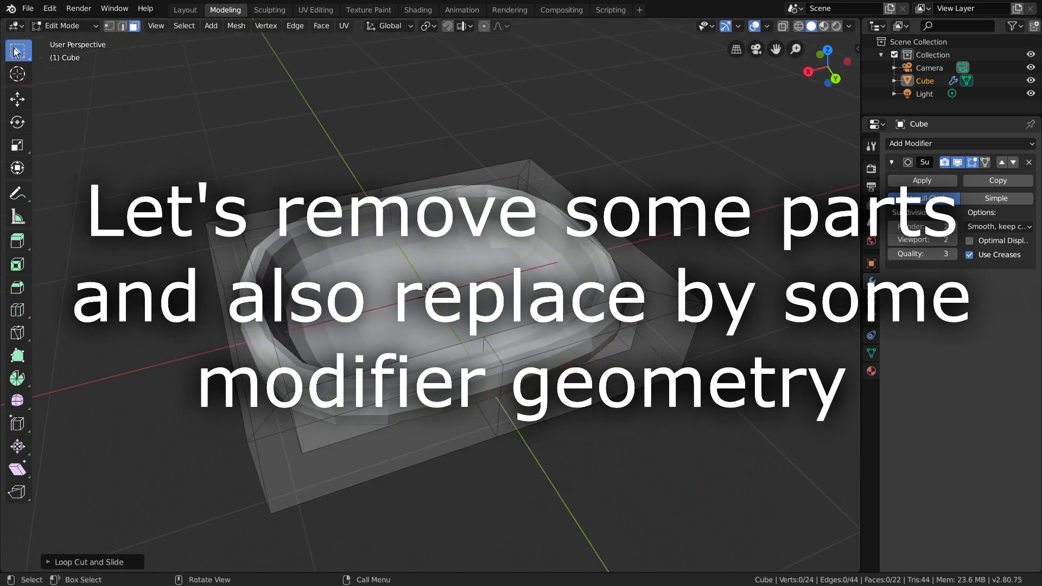
pyautogui.keyDown('alt'); pyautogui.click(574, 310); pyautogui.keyUp('alt')
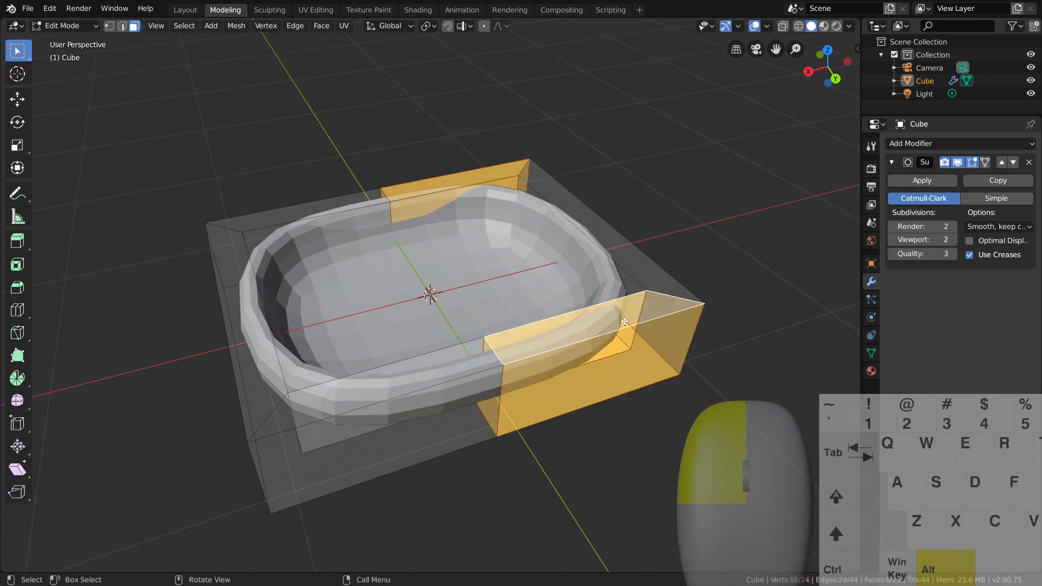
pyautogui.moveTo(574, 310); pyautogui.dragTo(568, 325, button='middle')
pyautogui.rightClick(460, 370)
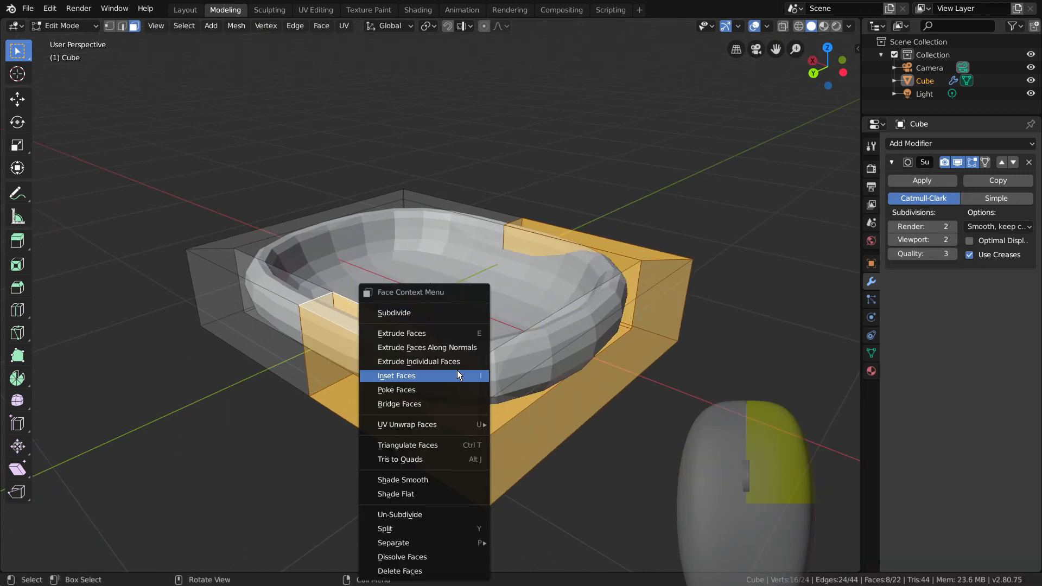
pyautogui.click(430, 571)
pyautogui.moveTo(459, 489); pyautogui.dragTo(546, 480, button='middle')
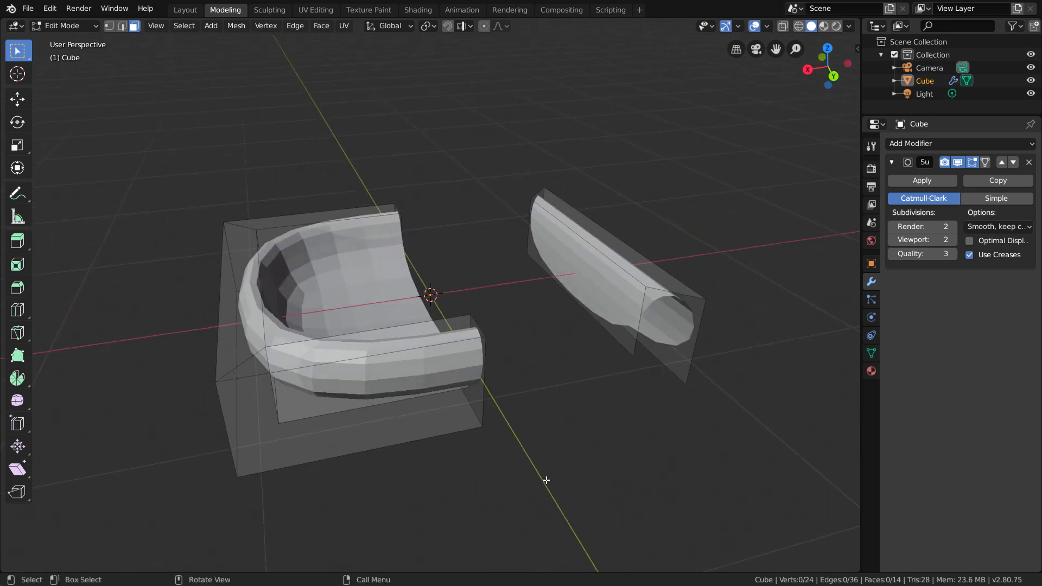
# Step: Delete the detached end-wall faces left over on the -X side of the tray
pyautogui.rightClick(624, 273)
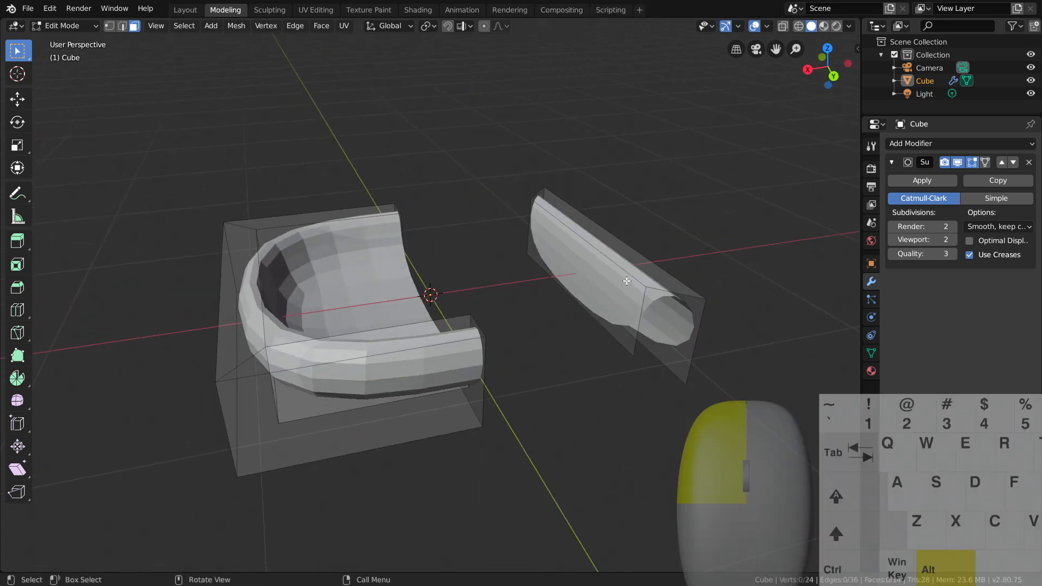
pyautogui.keyDown('alt'); pyautogui.click(627, 281); pyautogui.keyUp('alt')
pyautogui.rightClick(627, 281)
pyautogui.click(622, 287)
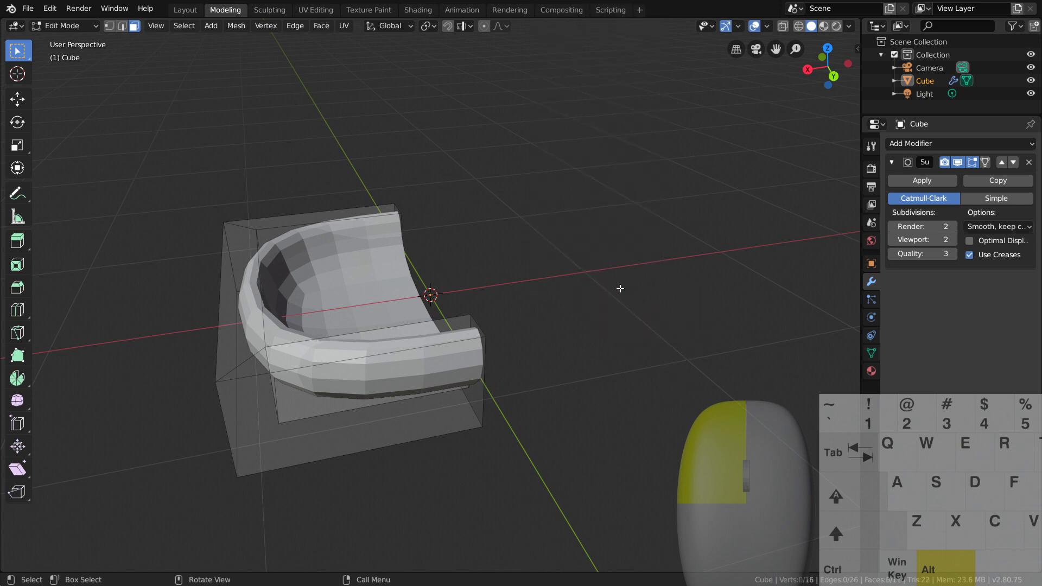
pyautogui.moveTo(621, 289); pyautogui.dragTo(643, 312, button='middle')
# Step: Add a Mirror modifier on the X axis and place it above the Subdivision Surface modifier in the stack
pyautogui.click(930, 144)
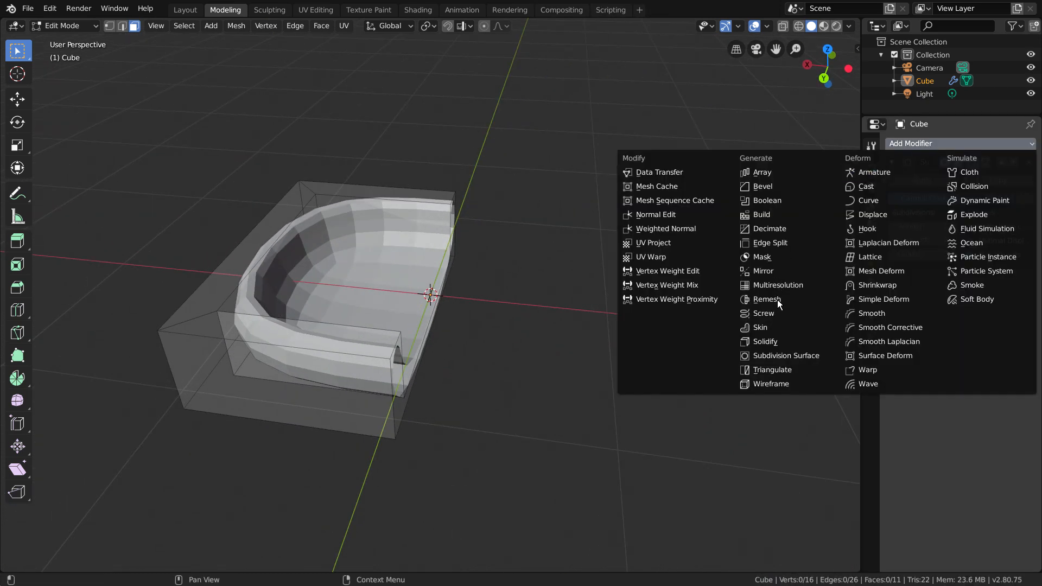
pyautogui.click(773, 274)
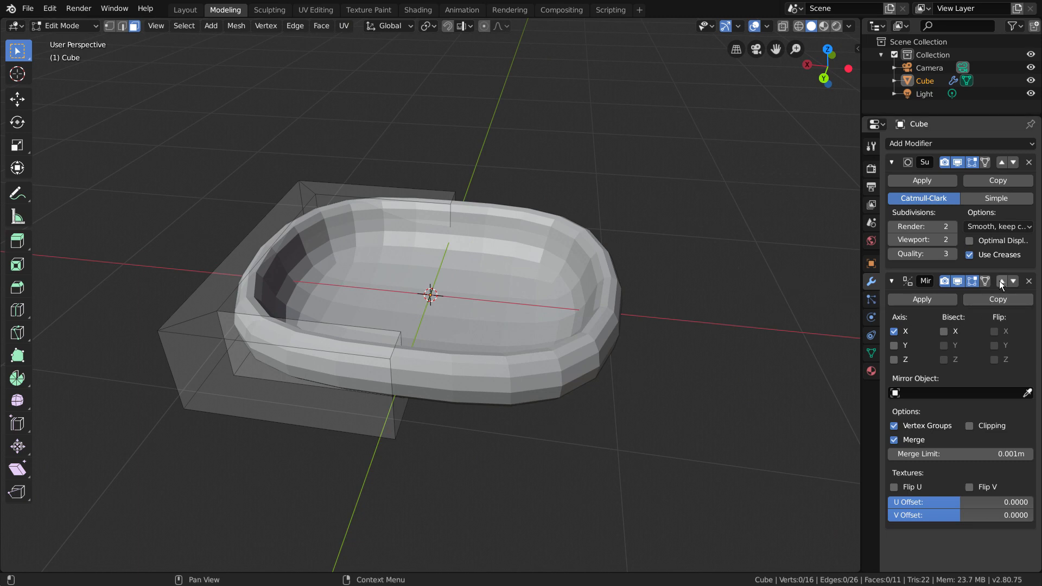
pyautogui.click(1002, 281)
pyautogui.moveTo(686, 296); pyautogui.dragTo(675, 335, button='middle')
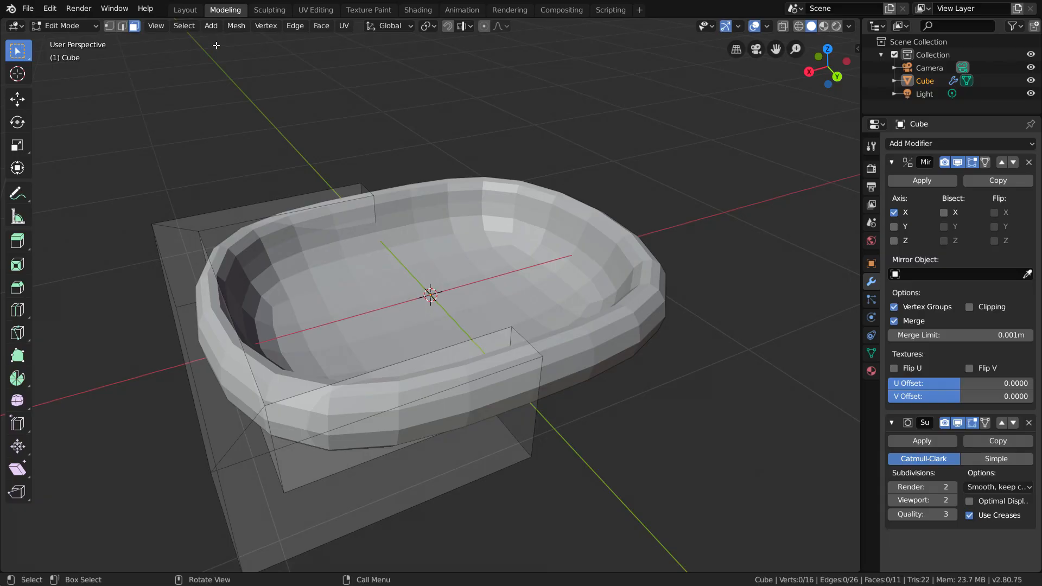
# Step: Shade the tray smooth in Object Mode in the Layout workspace
pyautogui.click(185, 10)
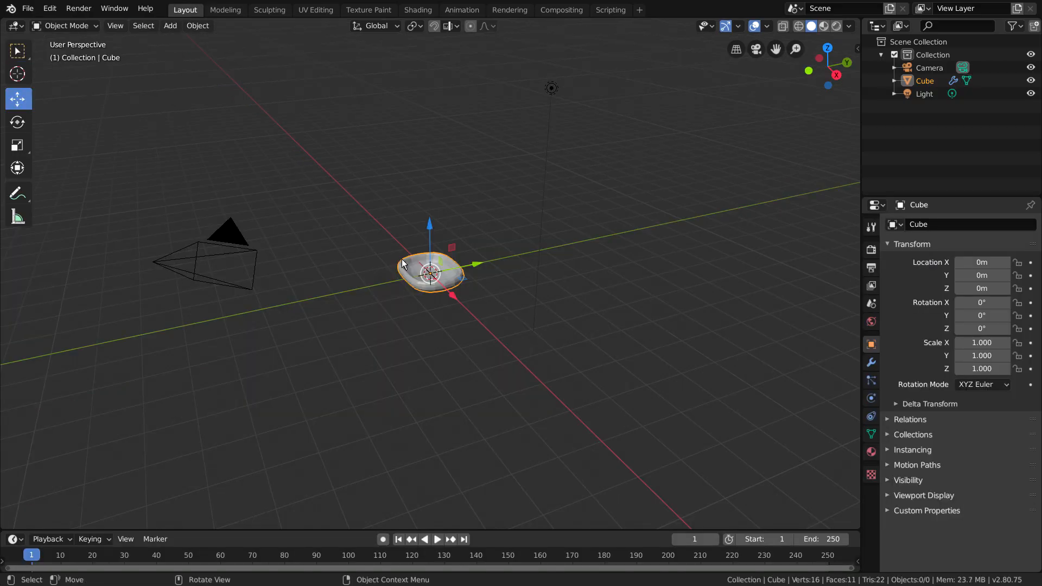
pyautogui.scroll(3, 502, 300)
pyautogui.moveTo(477, 293); pyautogui.dragTo(524, 298, button='middle')
pyautogui.rightClick(502, 300)
pyautogui.click(429, 291)
pyautogui.scroll(3, 530, 298)
pyautogui.scroll(-1, 530, 298)
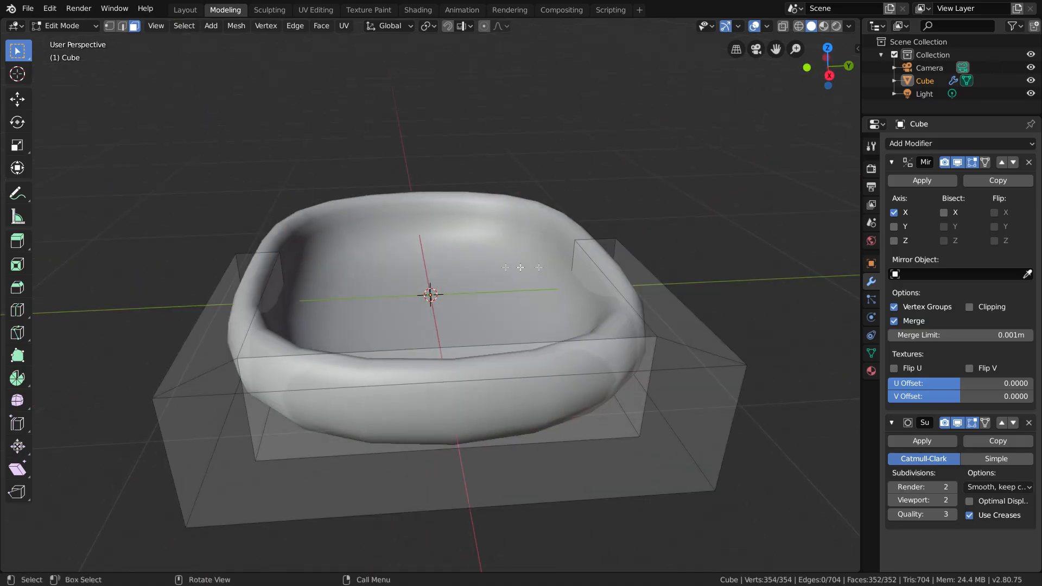
# Step: Add a loop cut running along X down the middle of the half tray and undo the extra second cut beside it
pyautogui.moveTo(369, 274); pyautogui.dragTo(192, 256, button='middle')
pyautogui.click(18, 309)
pyautogui.click(288, 419)
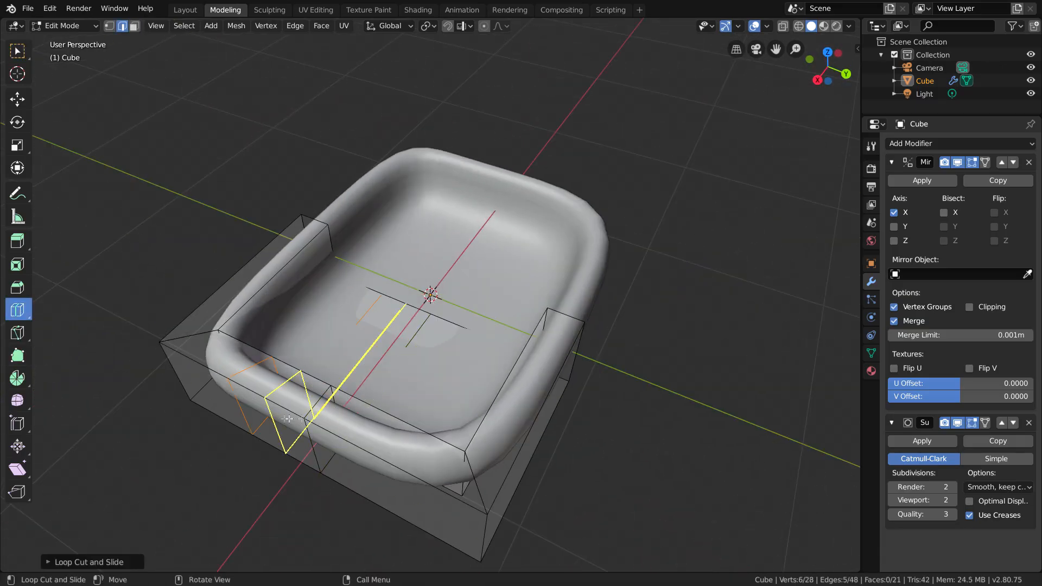
pyautogui.click(49, 8)
pyautogui.click(54, 21)
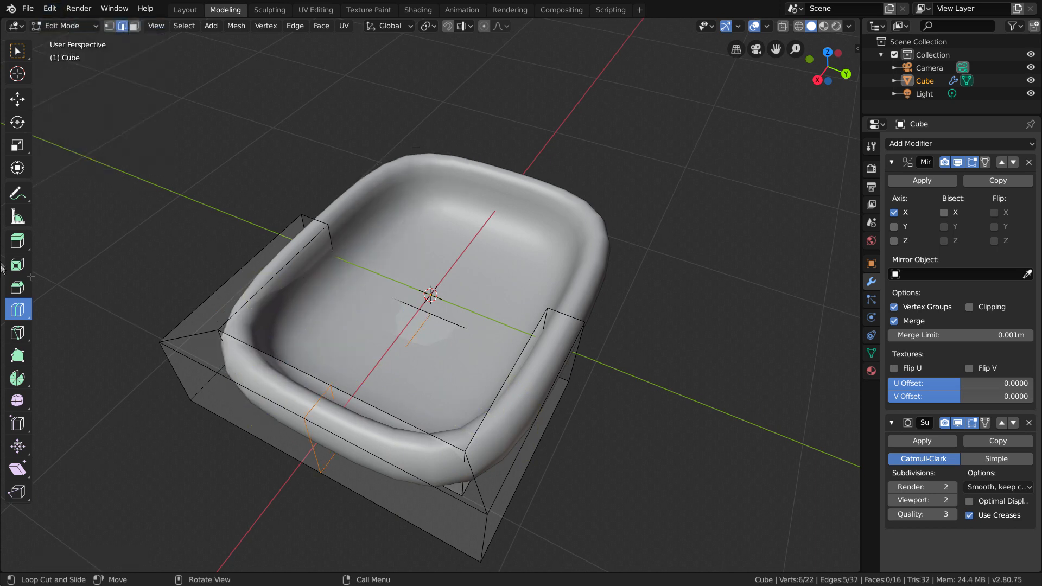
# Step: Slide the new edge loop close to the -Y side wall with Edge Slide, at a factor of about -0.868
pyautogui.click(17, 423)
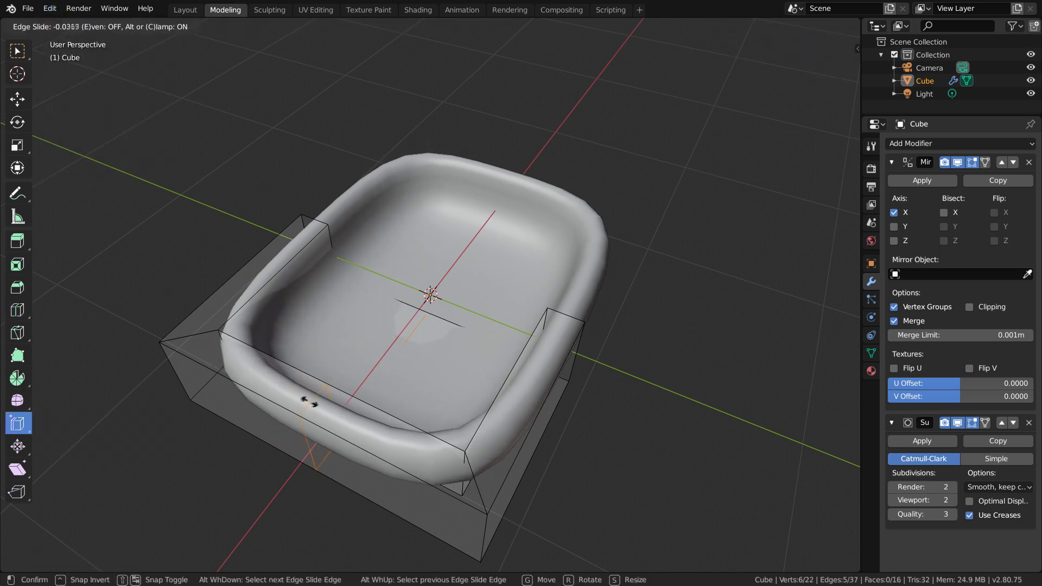
pyautogui.click(157, 349)
pyautogui.click(49, 562)
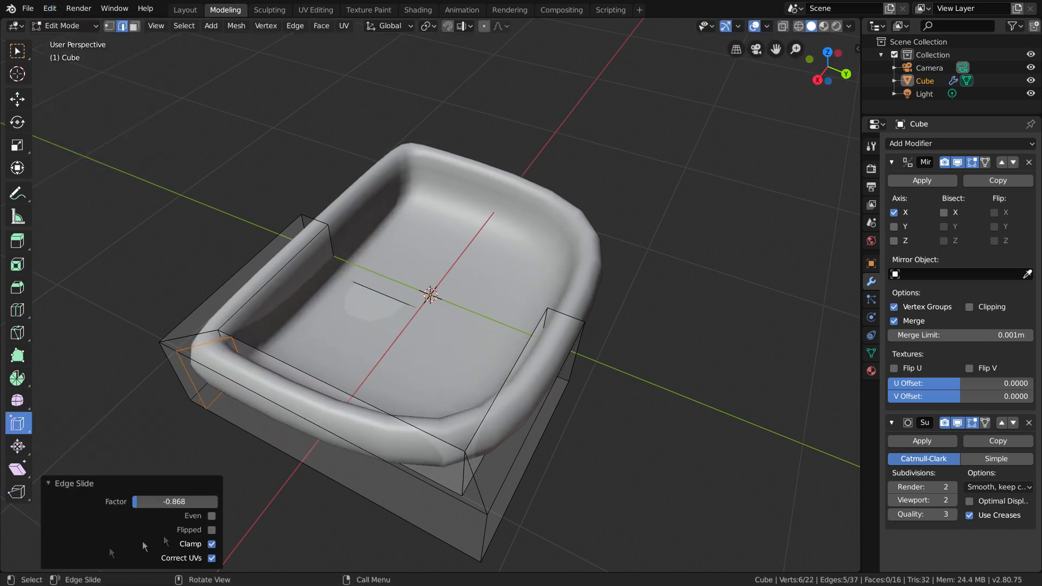
pyautogui.moveTo(163, 501)
pyautogui.mouseDown()
pyautogui.moveTo(179, 502)
pyautogui.moveTo(164, 505)
pyautogui.mouseUp()
pyautogui.click(200, 517)
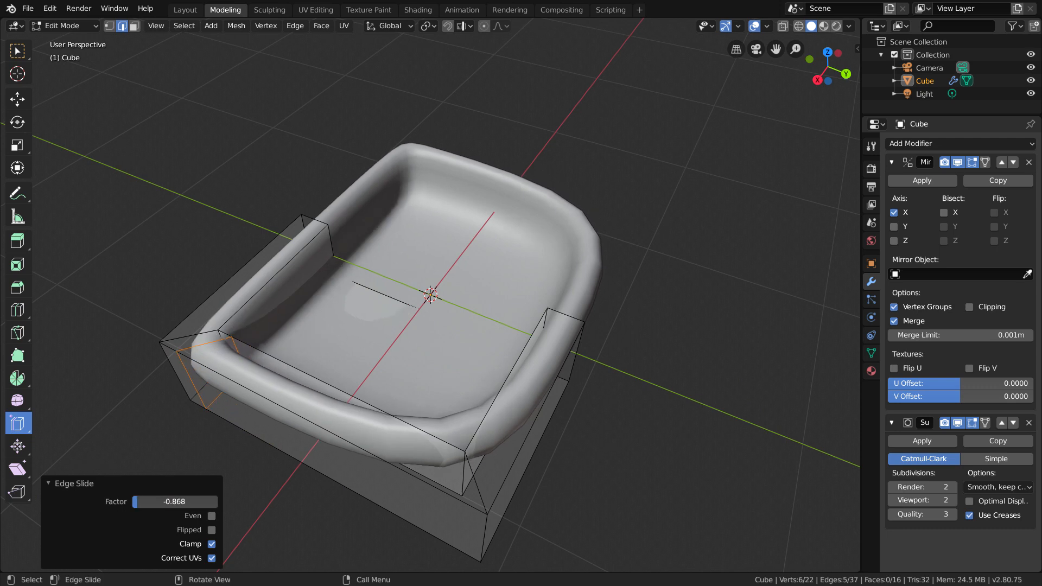
pyautogui.click(66, 483)
# Step: Turn on X-ray and move the inner floor edge at the +Y side inward along Y to slope the inner wall
pyautogui.moveTo(239, 491); pyautogui.dragTo(192, 407, button='middle')
pyautogui.click(247, 461)
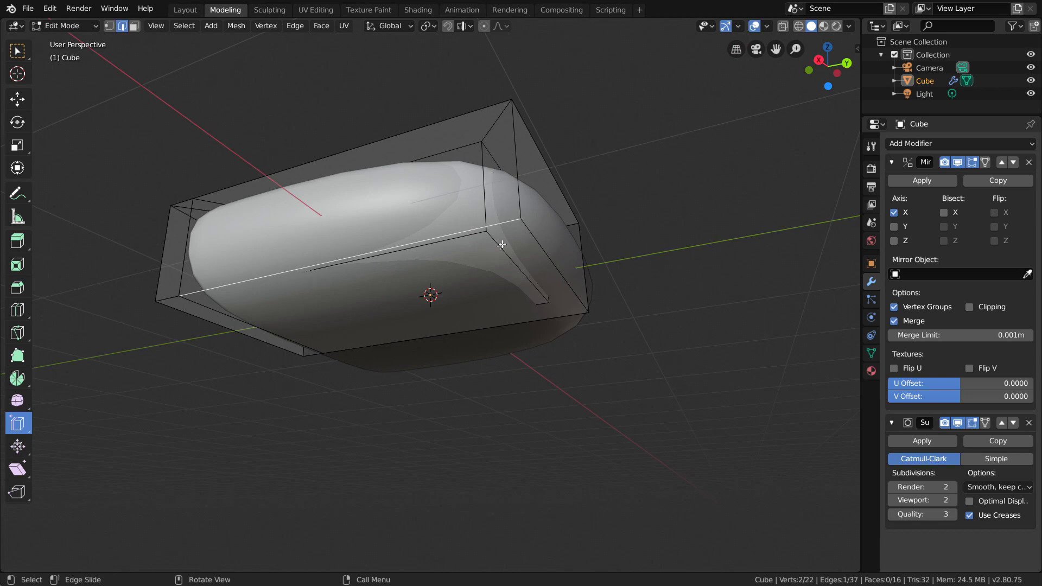
pyautogui.click(780, 28)
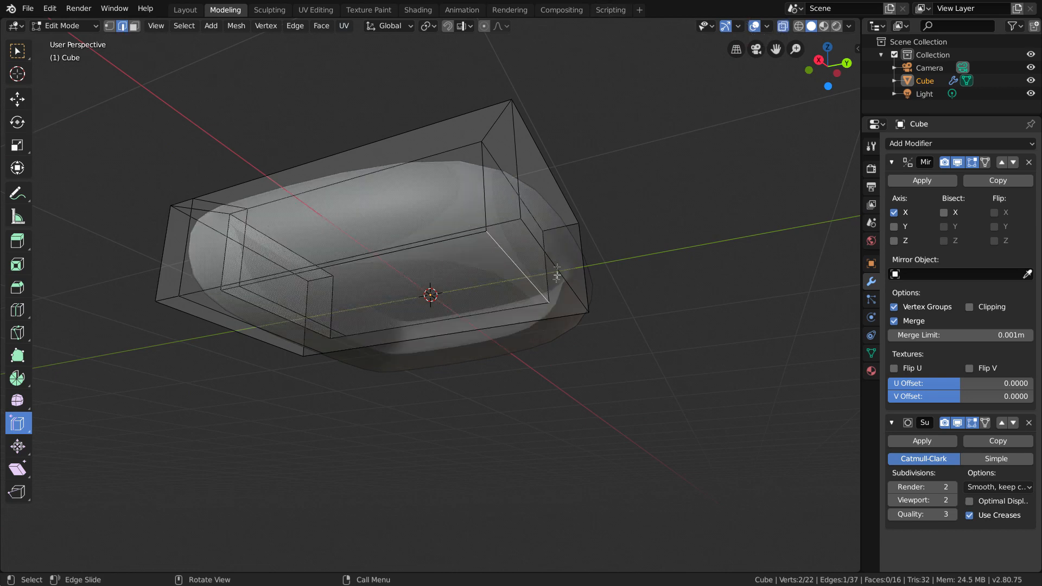
pyautogui.moveTo(593, 264); pyautogui.dragTo(522, 277)
pyautogui.moveTo(639, 270); pyautogui.dragTo(659, 349, button='middle')
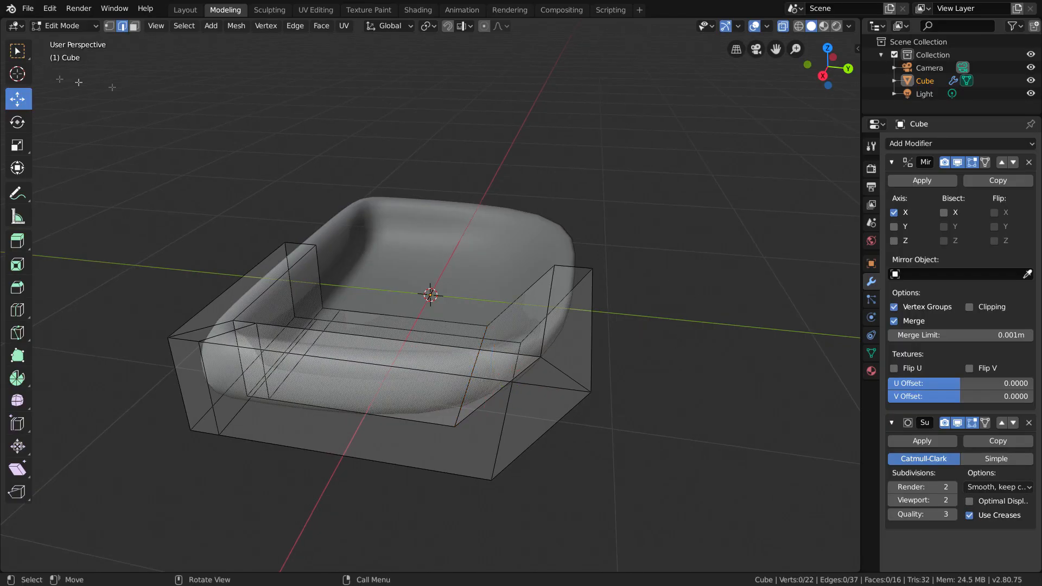
# Step: Set the viewport shading lighting to MatCap, try several spheres and choose the glossy dark grey one
pyautogui.click(849, 26)
pyautogui.click(838, 84)
pyautogui.click(843, 106)
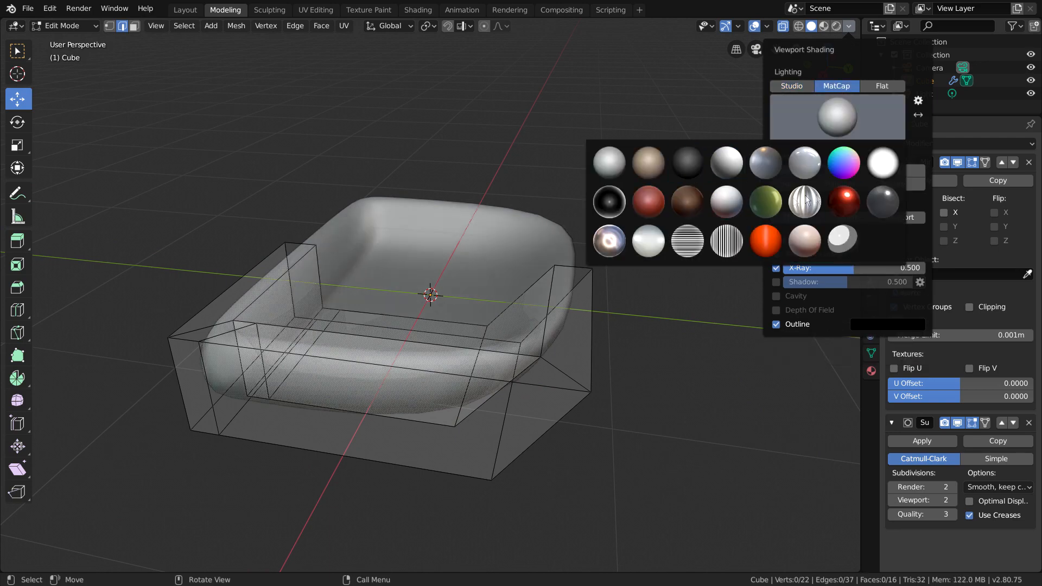
pyautogui.click(771, 237)
pyautogui.moveTo(673, 179)
pyautogui.mouseDown(button='middle')
pyautogui.moveTo(627, 209)
pyautogui.moveTo(652, 158)
pyautogui.moveTo(569, 175)
pyautogui.moveTo(661, 154)
pyautogui.moveTo(682, 170)
pyautogui.moveTo(685, 62)
pyautogui.mouseUp(button='middle')
pyautogui.click(849, 26)
pyautogui.click(837, 117)
pyautogui.click(765, 198)
pyautogui.click(814, 129)
pyautogui.click(875, 200)
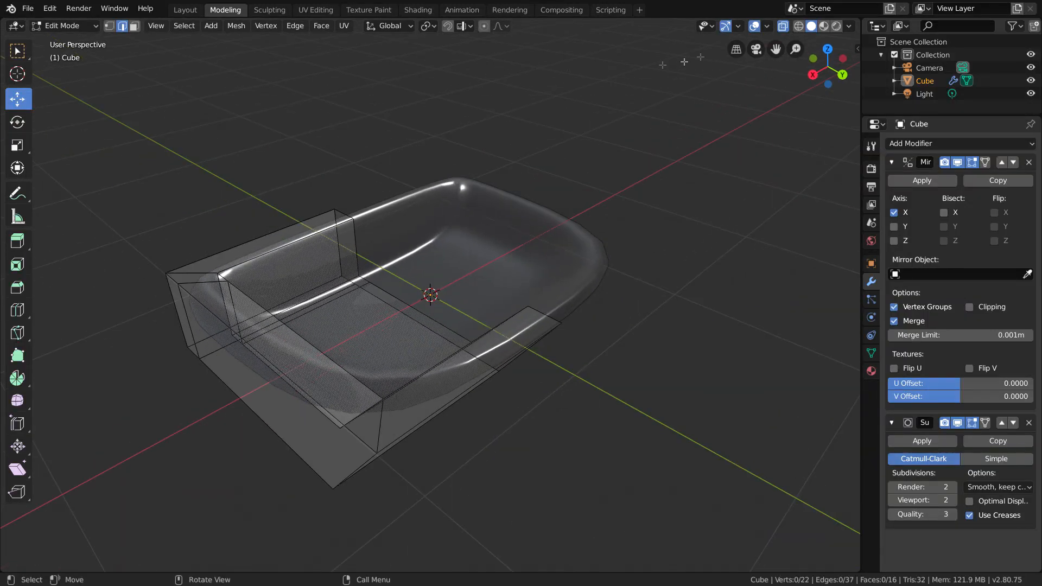
pyautogui.click(783, 26)
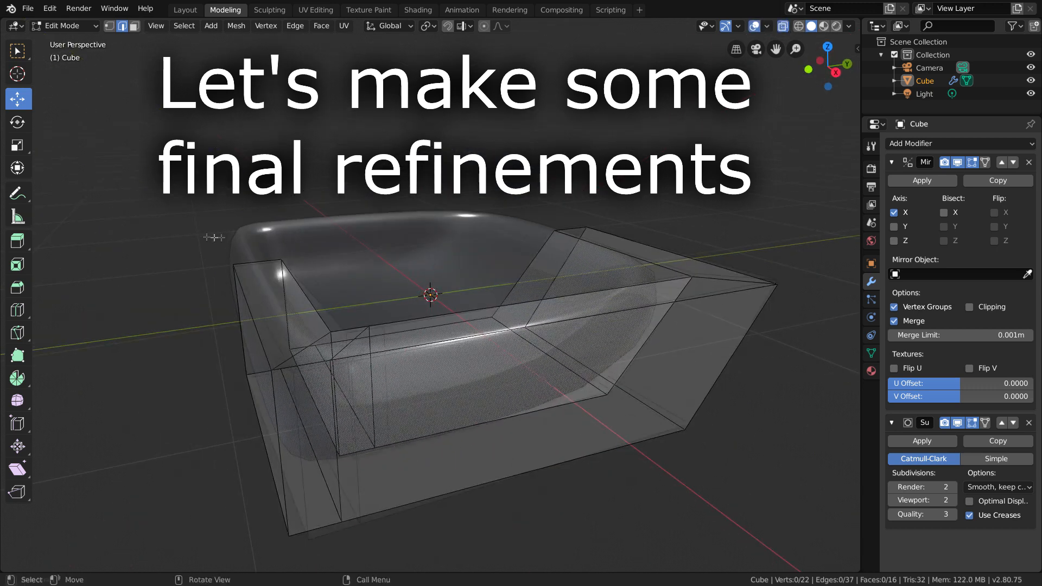
# Step: Extrude the -Y side face of the tray outward along its normal and delete the extrusion's outer end face
pyautogui.moveTo(214, 237); pyautogui.dragTo(232, 237, button='middle')
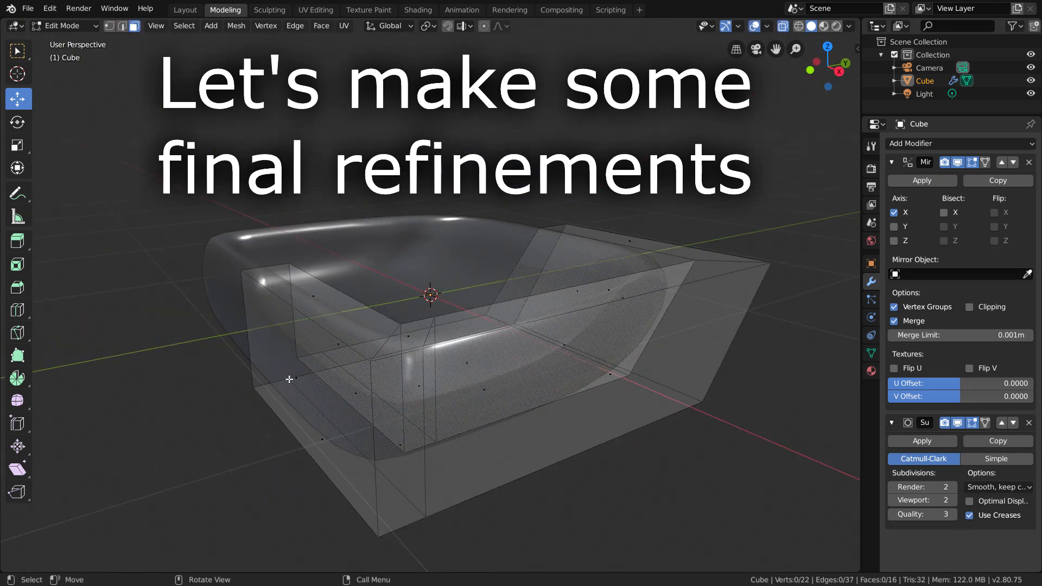
pyautogui.click(290, 378)
pyautogui.moveTo(289, 379); pyautogui.dragTo(163, 353, button='middle')
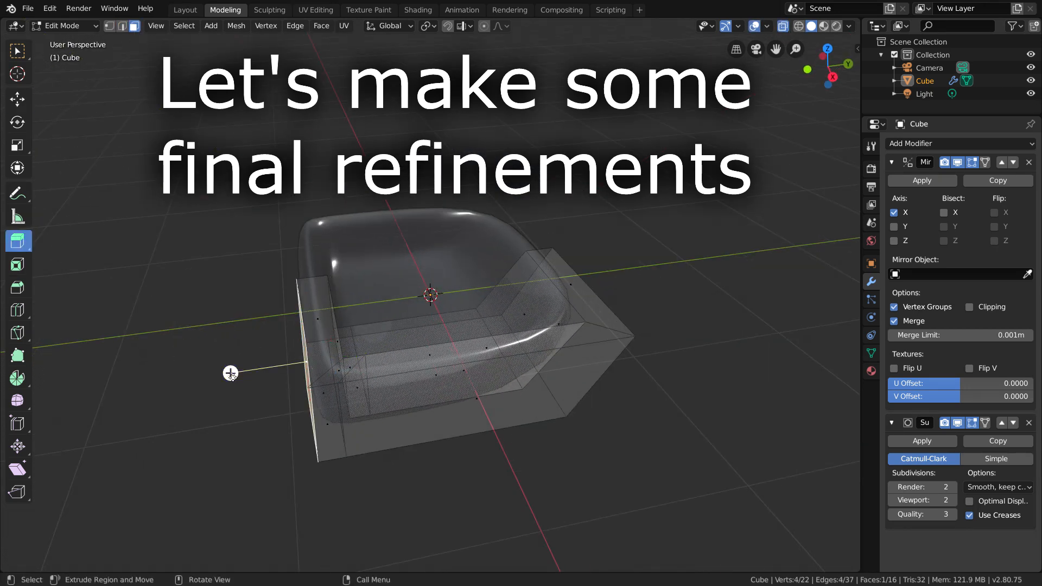
pyautogui.moveTo(230, 374); pyautogui.dragTo(173, 378)
pyautogui.moveTo(173, 378); pyautogui.dragTo(374, 287, button='middle')
pyautogui.rightClick(303, 389)
pyautogui.click(303, 389)
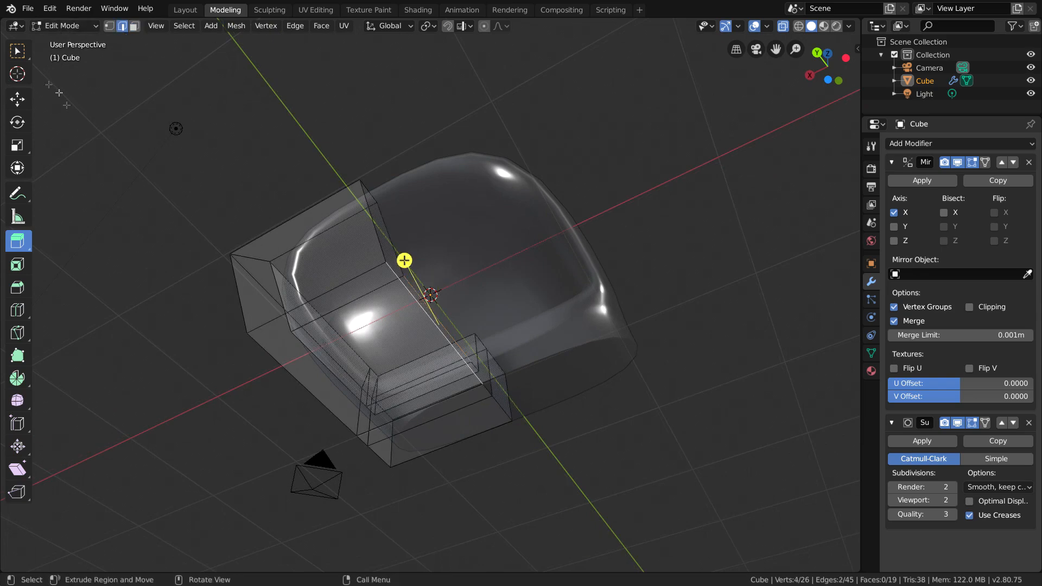
# Step: Move the two selected floor edges at the mirror plane slightly downward with the Move tool
pyautogui.click(17, 99)
pyautogui.moveTo(304, 179); pyautogui.dragTo(423, 271, button='middle')
pyautogui.moveTo(439, 276); pyautogui.dragTo(439, 295)
pyautogui.moveTo(530, 348); pyautogui.dragTo(207, 37, button='middle')
pyautogui.click(565, 377)
pyautogui.scroll(1, 541, 394)
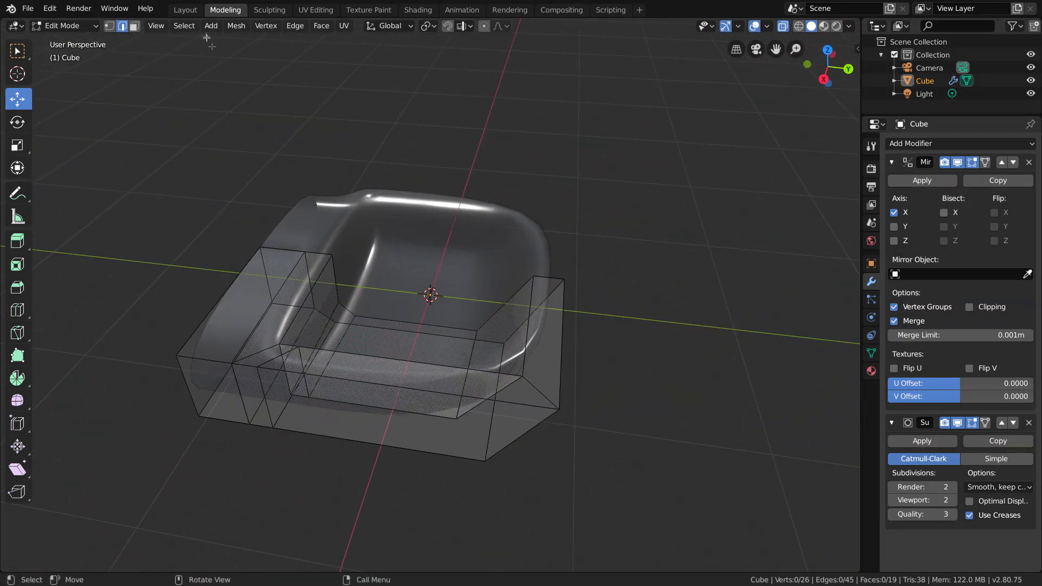
# Step: Hide the viewport overlays and X-ray, and set the Subdivision Surface viewport level to 4
pyautogui.click(754, 25)
pyautogui.scroll(2, 354, 295)
pyautogui.keyDown('shift'); pyautogui.moveTo(353, 295); pyautogui.dragTo(510, 270, button='middle'); pyautogui.keyUp('shift')
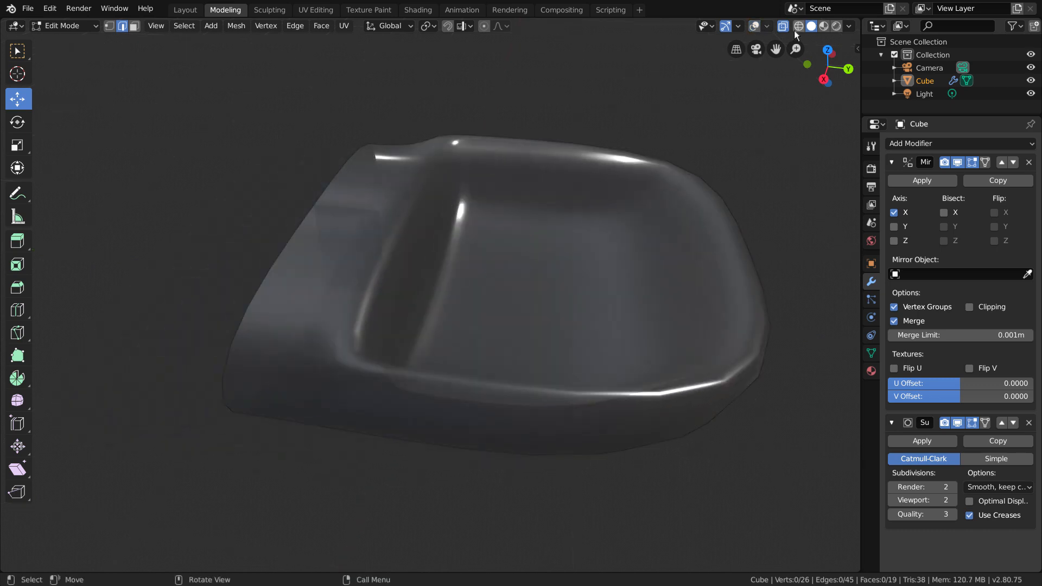
pyautogui.click(783, 26)
pyautogui.moveTo(552, 222)
pyautogui.mouseDown(button='middle')
pyautogui.moveTo(509, 233)
pyautogui.moveTo(542, 220)
pyautogui.mouseUp(button='middle')
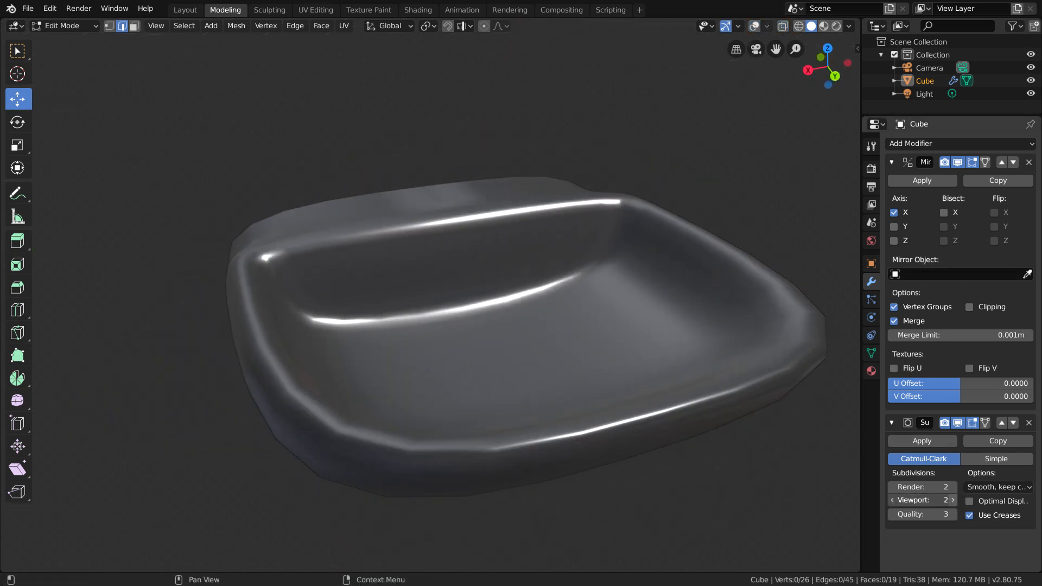
pyautogui.click(953, 500)
pyautogui.moveTo(803, 375); pyautogui.dragTo(815, 300, button='middle')
# Step: Restore X-ray and the overlays, and delete the extrusion's interior face lying on the mirror plane
pyautogui.click(783, 26)
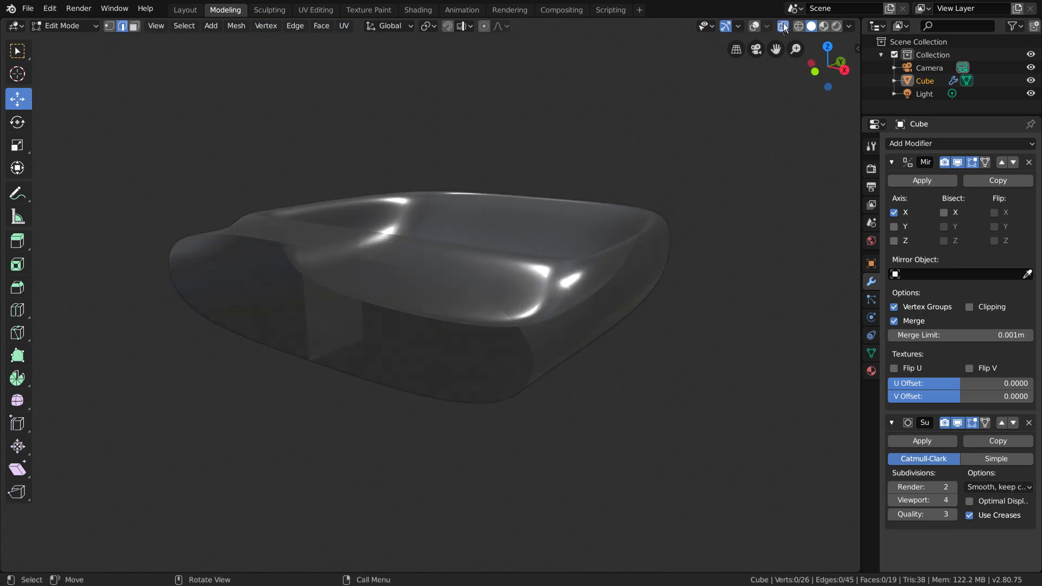
pyautogui.click(754, 26)
pyautogui.click(335, 312)
pyautogui.rightClick(335, 302)
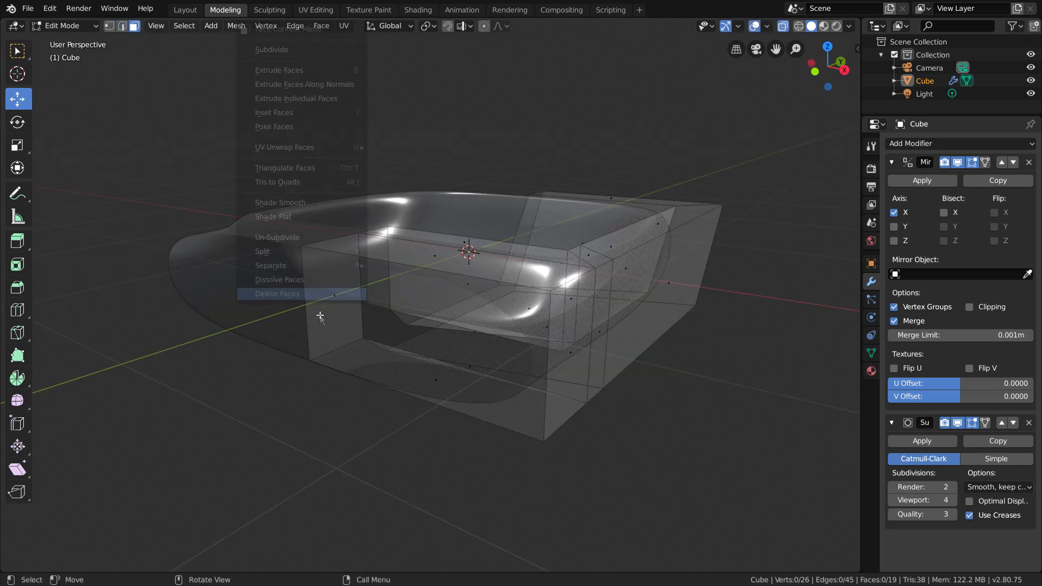
pyautogui.click(293, 298)
pyautogui.moveTo(319, 305); pyautogui.dragTo(393, 300, button='middle')
pyautogui.scroll(-2, 393, 299)
# Step: Toggle the viewport overlays off and back on to examine the smoothed basin from several angles
pyautogui.click(755, 26)
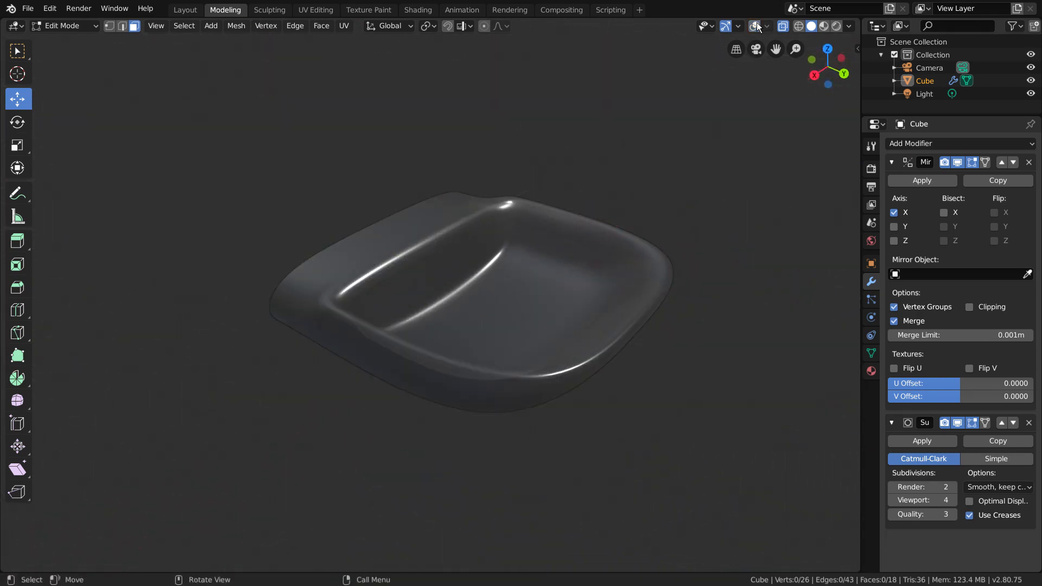
pyautogui.moveTo(552, 172); pyautogui.dragTo(522, 217, button='middle')
pyautogui.moveTo(412, 220); pyautogui.dragTo(413, 213, button='middle')
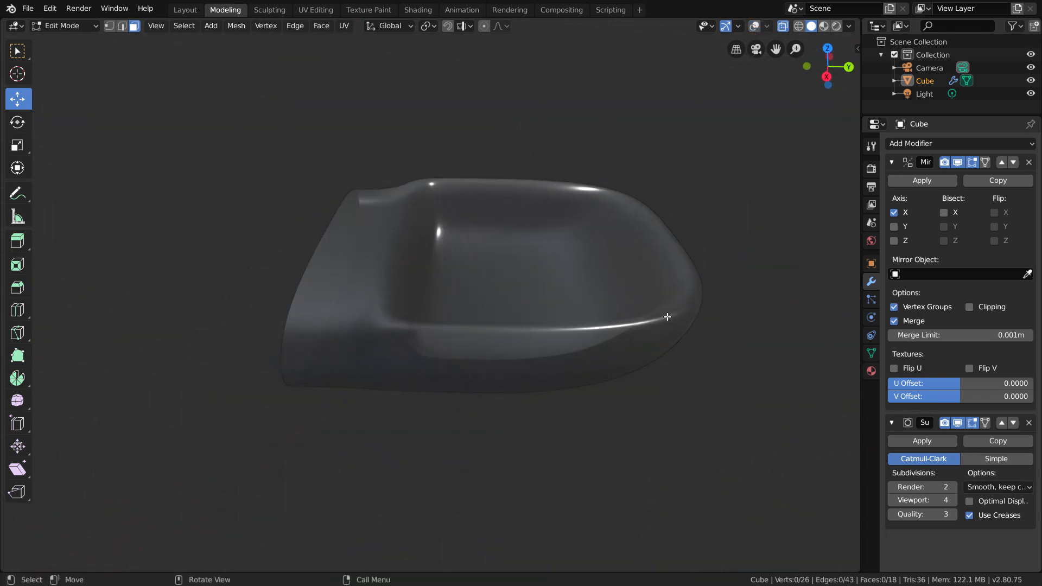
pyautogui.moveTo(668, 317); pyautogui.dragTo(624, 322, button='middle')
pyautogui.click(754, 26)
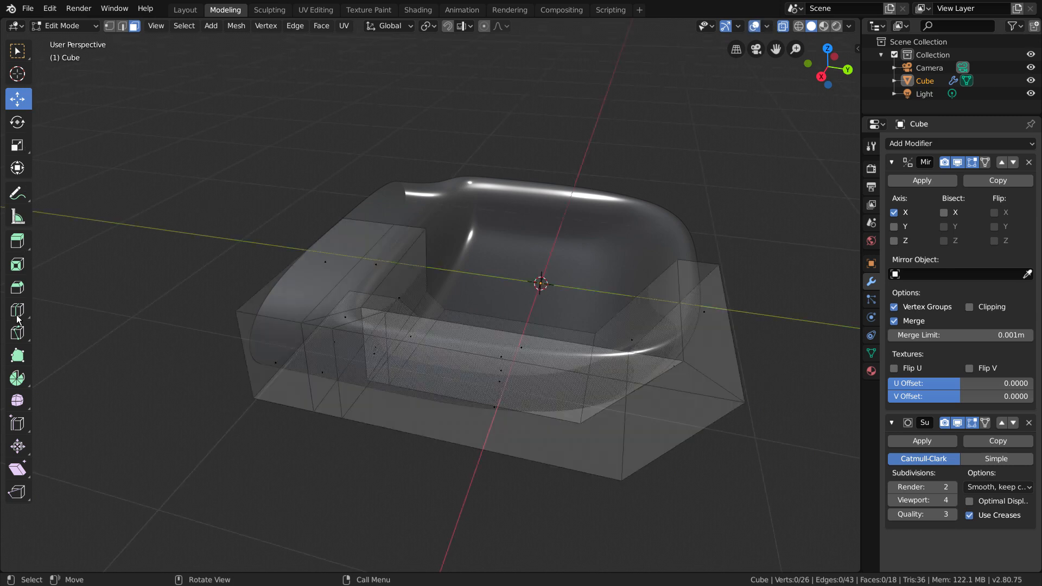
# Step: Add a horizontal loop cut around the basin's outer wall and edge-slide it up close to the rim, factor about 0.85
pyautogui.click(236, 342)
pyautogui.click(78, 8)
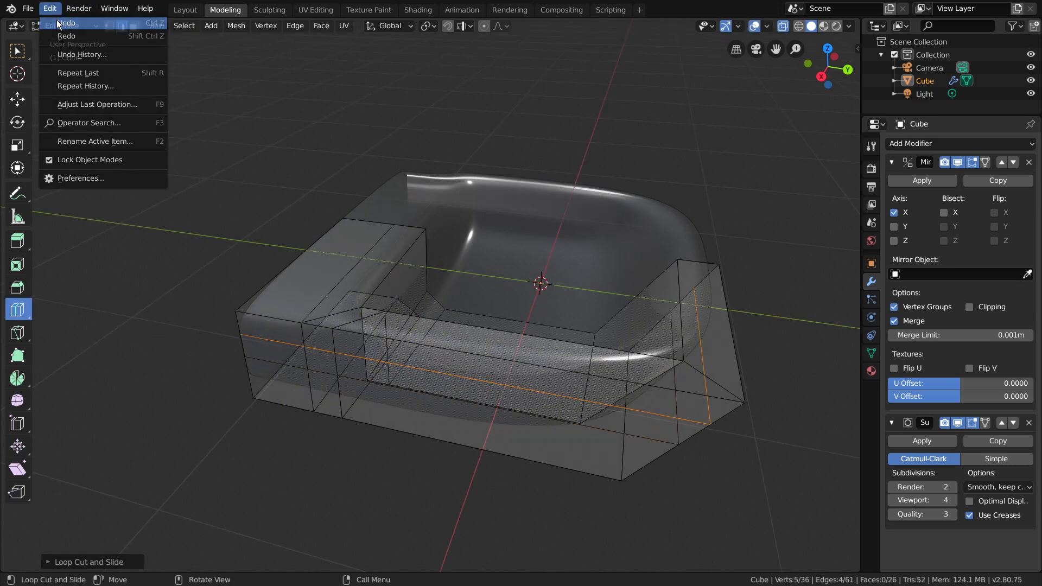
pyautogui.click(63, 20)
pyautogui.moveTo(280, 365); pyautogui.dragTo(283, 326)
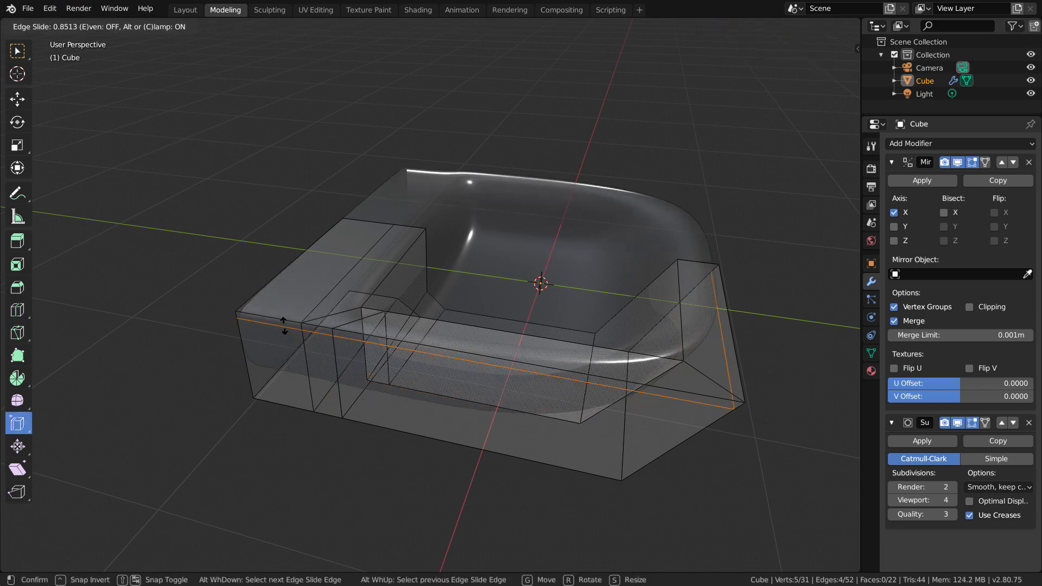
pyautogui.click(284, 326)
pyautogui.moveTo(284, 326); pyautogui.dragTo(189, 335, button='middle')
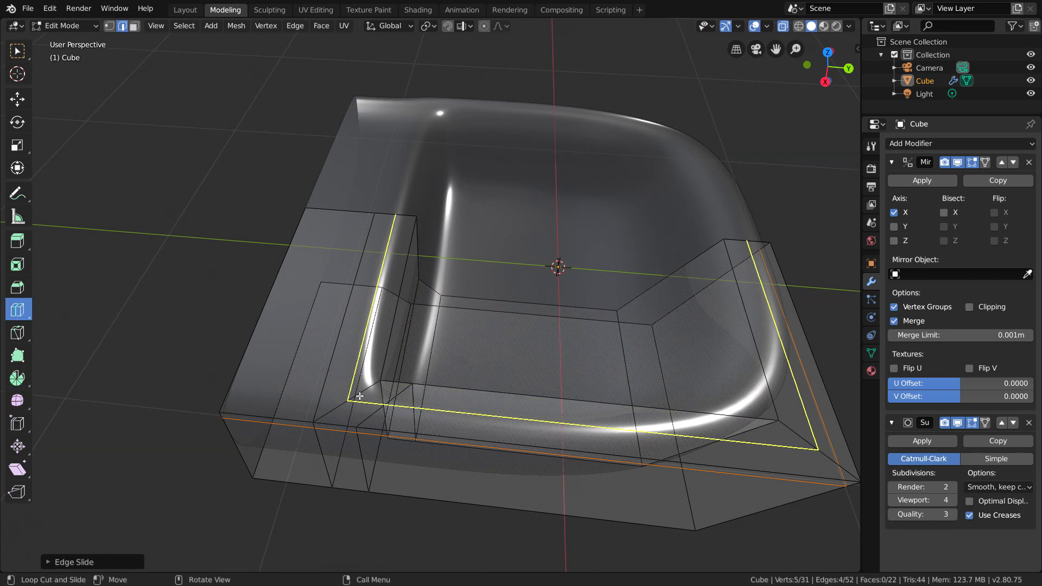
# Step: Turn off X-ray and the viewport overlays to examine the tightened rim of the basin from several angles
pyautogui.click(783, 27)
pyautogui.scroll(2, 418, 279)
pyautogui.click(754, 27)
pyautogui.moveTo(412, 352); pyautogui.dragTo(772, 184, button='middle')
pyautogui.scroll(-6, 281, 359)
pyautogui.scroll(1, 332, 323)
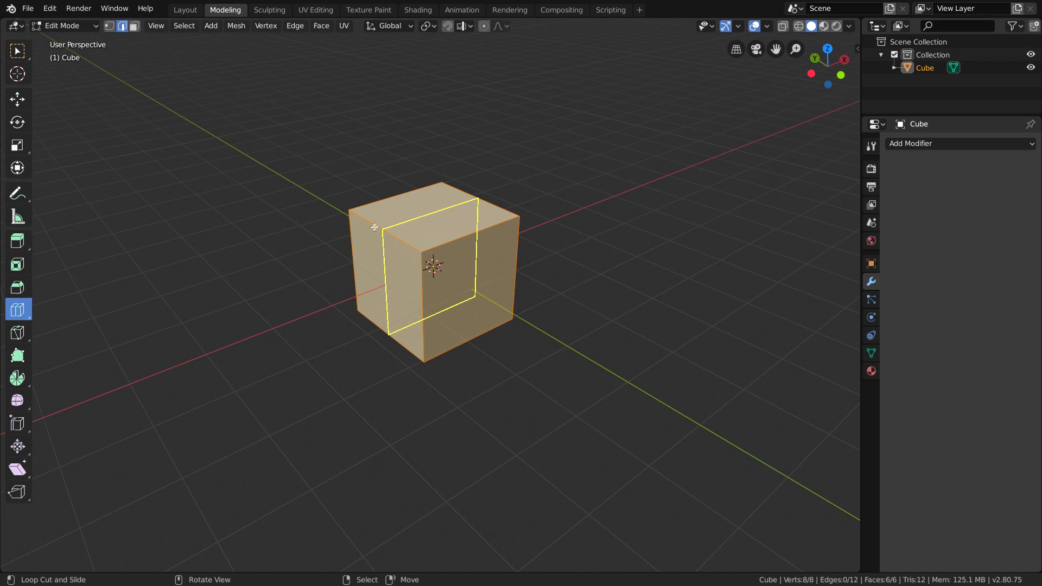
# Step: Add a centred loop cut to the new cube and add a Mirror modifier using the Y axis instead of X
pyautogui.click(386, 234)
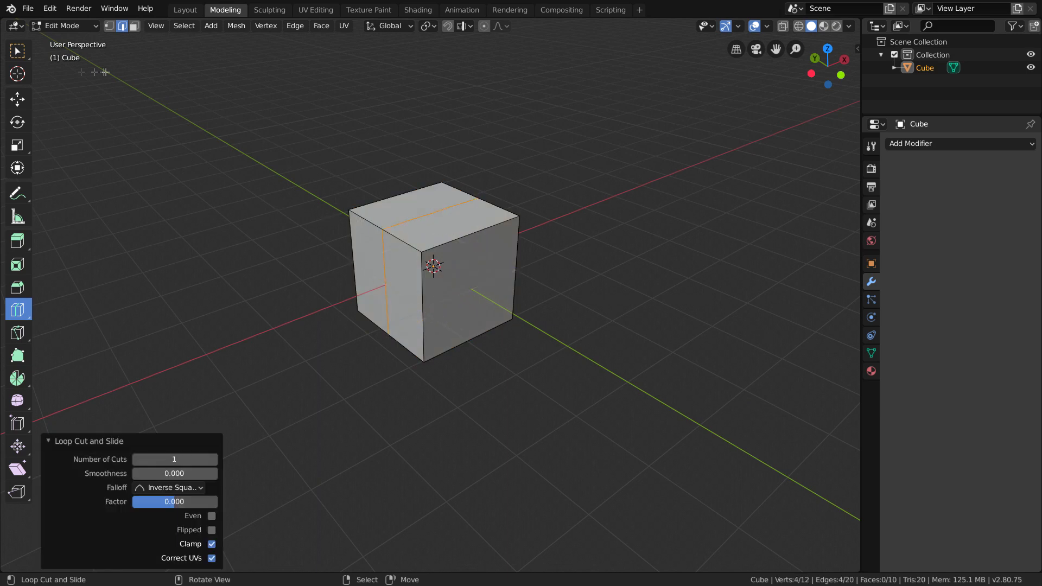
pyautogui.moveTo(302, 142); pyautogui.dragTo(385, 193, button='middle')
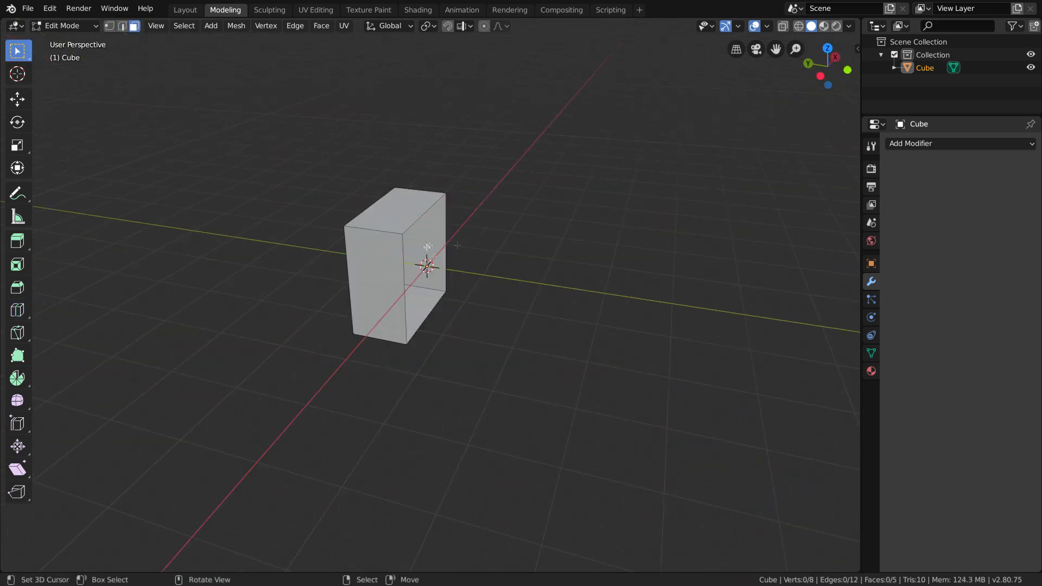
pyautogui.click(961, 143)
pyautogui.click(706, 278)
pyautogui.click(894, 212)
pyautogui.click(894, 227)
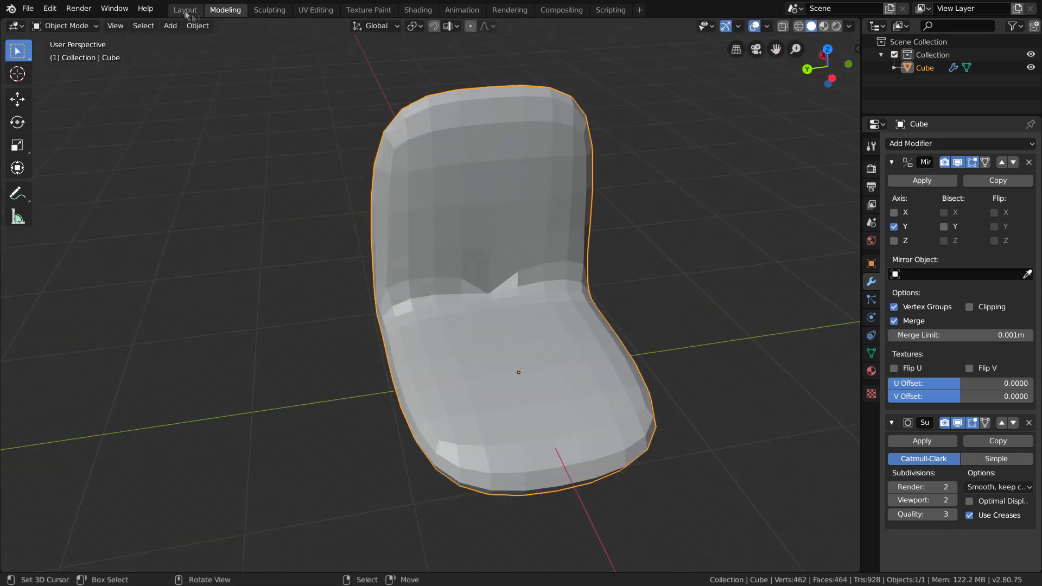
# Step: View the seat in the Layout workspace and open the MatCap choices for its viewport shading
pyautogui.click(186, 10)
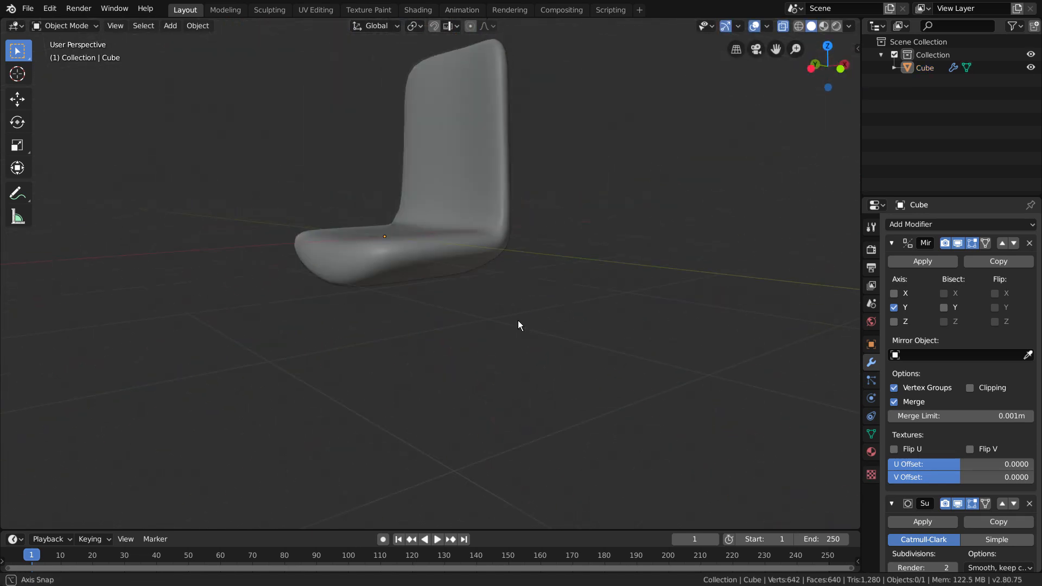
pyautogui.moveTo(645, 325); pyautogui.dragTo(834, 301, button='middle')
pyautogui.click(849, 25)
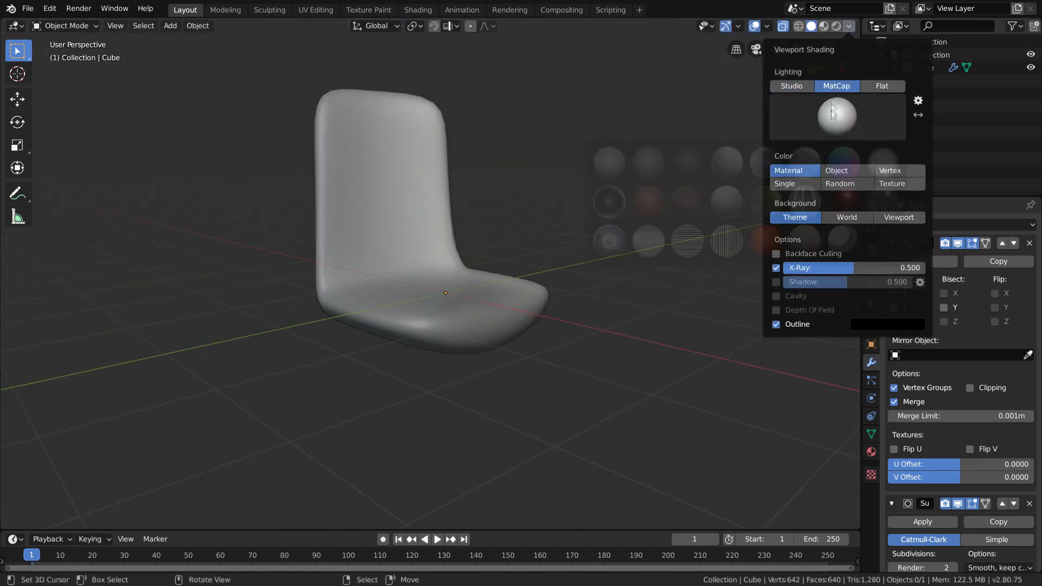
pyautogui.click(819, 133)
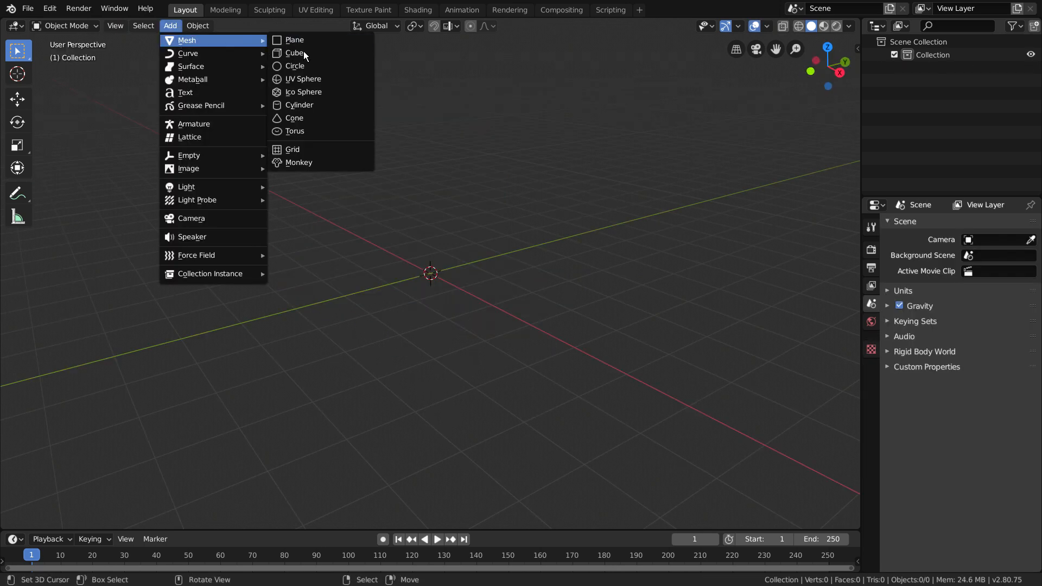
# Step: Add a cylinder mesh and stretch it vertically with the Scale tool in the Modeling workspace
pyautogui.click(306, 104)
pyautogui.click(223, 11)
pyautogui.click(17, 145)
pyautogui.moveTo(418, 237); pyautogui.dragTo(419, 183)
pyautogui.moveTo(454, 284); pyautogui.dragTo(471, 284)
# Step: Extrude the cylinder's top face upward and scale it to 0.308 in X and Y to form the bottle's shoulder
pyautogui.click(134, 26)
pyautogui.click(416, 163)
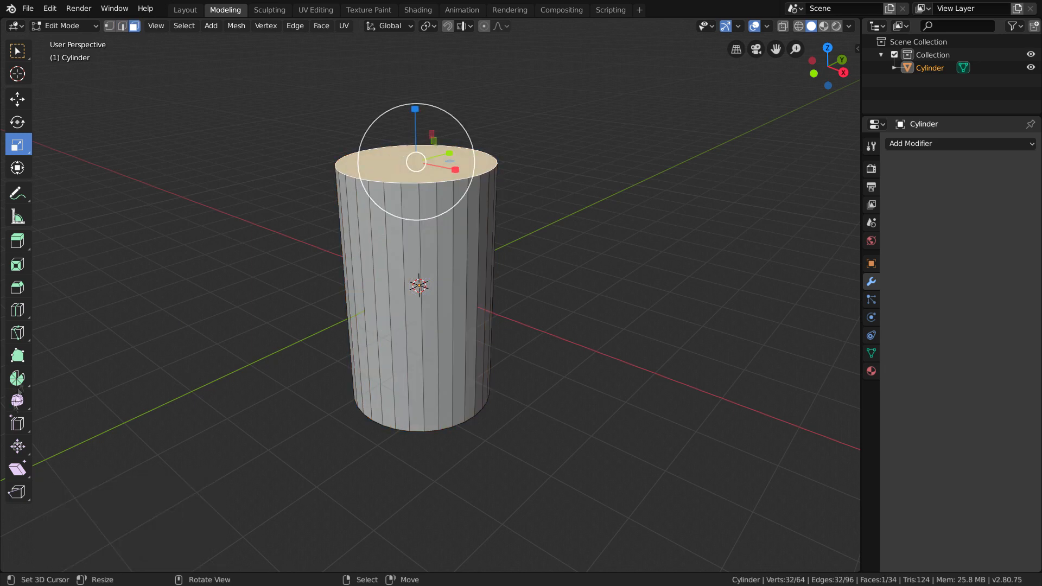
pyautogui.click(18, 240)
pyautogui.moveTo(416, 87); pyautogui.dragTo(414, 38)
pyautogui.click(17, 145)
pyautogui.moveTo(471, 111); pyautogui.dragTo(456, 142, button='middle')
pyautogui.moveTo(456, 142); pyautogui.dragTo(426, 139)
pyautogui.moveTo(537, 230); pyautogui.dragTo(531, 271, button='middle')
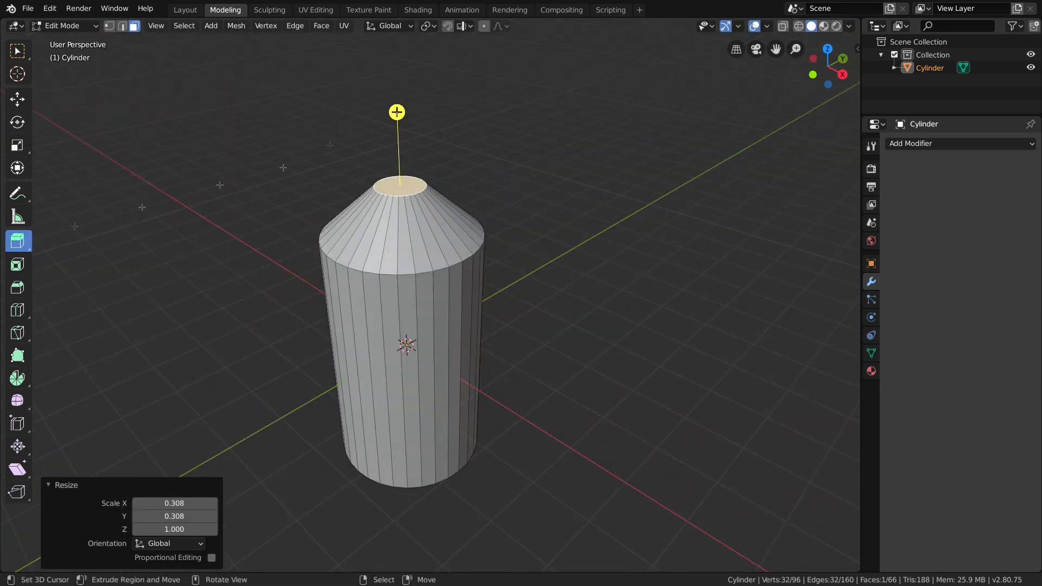
# Step: Extrude the small top face upward as a neck, extrude another 0.0841 m, and scale the top face to 1.138 in X and Y
pyautogui.moveTo(397, 112); pyautogui.dragTo(396, 80)
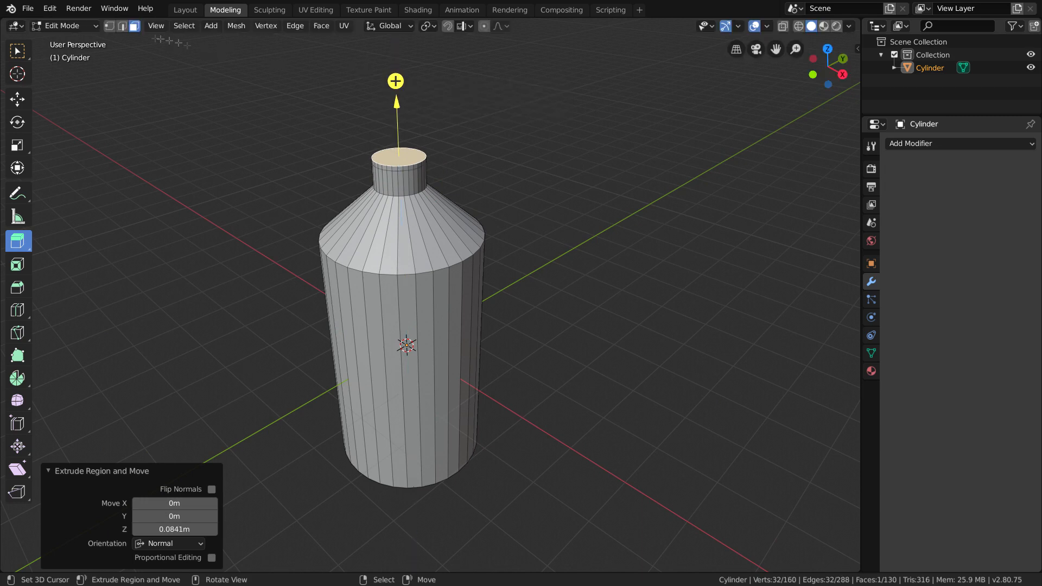
pyautogui.click(17, 145)
pyautogui.moveTo(432, 157); pyautogui.dragTo(438, 156)
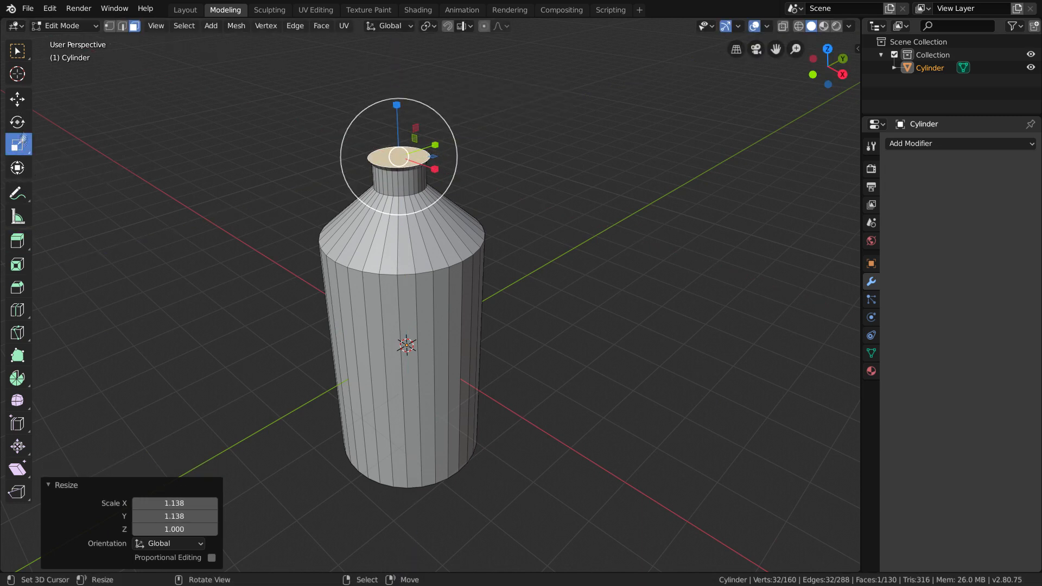
# Step: Extrude the widened neck face 0.141 m into a lip and inset its top face by about 0.31
pyautogui.moveTo(396, 81); pyautogui.dragTo(398, 72)
pyautogui.moveTo(593, 272); pyautogui.dragTo(565, 204, button='middle')
pyautogui.scroll(-1, 593, 245)
pyautogui.moveTo(529, 272); pyautogui.dragTo(498, 411, button='middle')
pyautogui.scroll(1, 498, 412)
pyautogui.click(18, 264)
pyautogui.moveTo(428, 209); pyautogui.dragTo(405, 216)
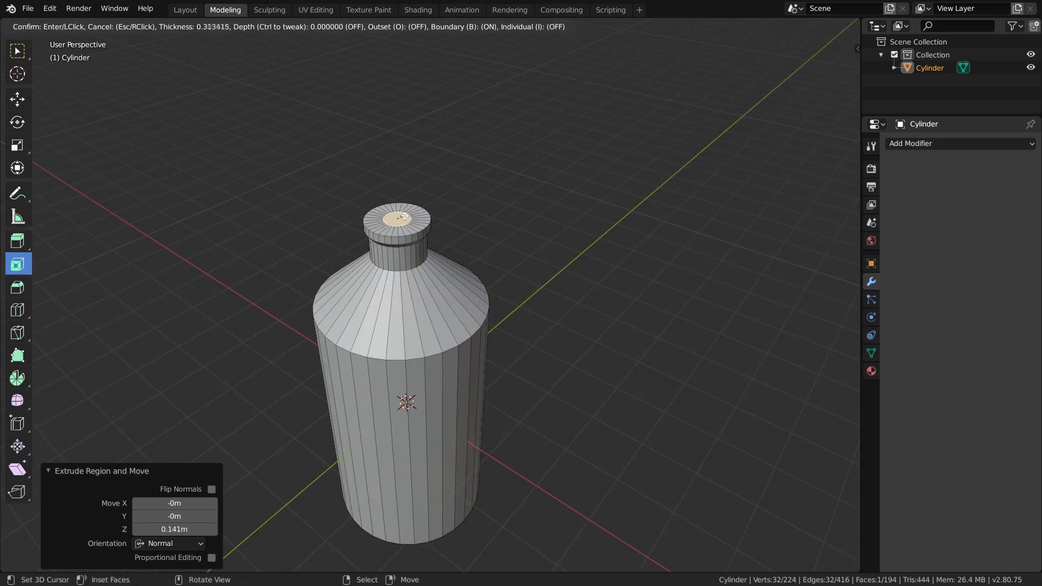
# Step: Inset the bottle's bottom face and deselect everything
pyautogui.moveTo(483, 364); pyautogui.dragTo(477, 236, button='middle')
pyautogui.click(441, 237)
pyautogui.rightClick(442, 237)
pyautogui.moveTo(497, 165); pyautogui.dragTo(434, 219)
pyautogui.moveTo(577, 152); pyautogui.dragTo(534, 277, button='middle')
pyautogui.keyDown('shift'); pyautogui.moveTo(534, 276); pyautogui.dragTo(558, 191, button='middle'); pyautogui.keyUp('shift')
pyautogui.hotkey('alt', 'a')
# Step: Shade the bottle smooth in the Layout workspace and add a Subdivision Surface modifier to it
pyautogui.click(186, 10)
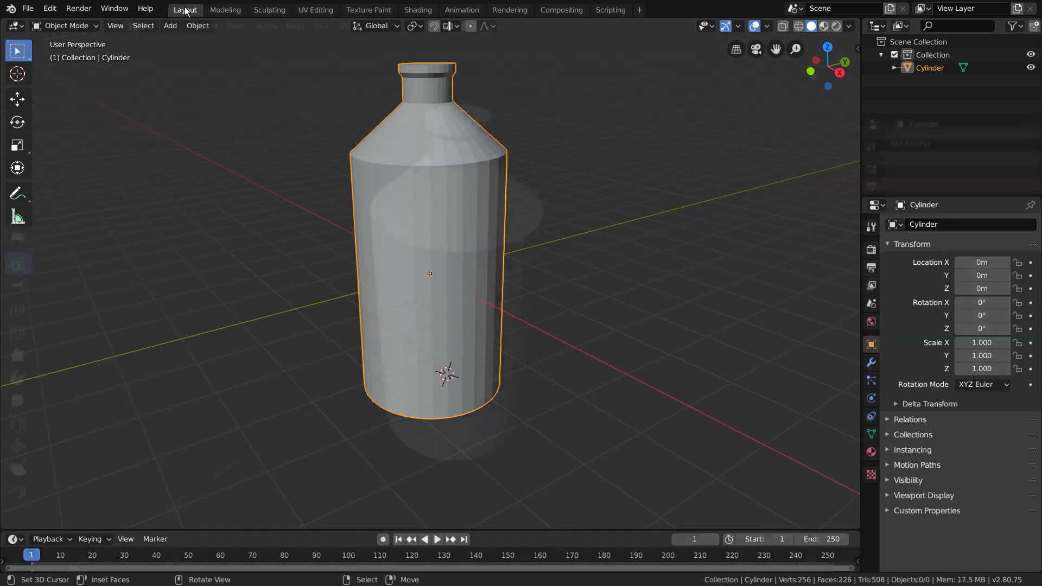
pyautogui.press('w')
pyautogui.click(430, 171)
pyautogui.click(871, 362)
pyautogui.click(961, 224)
pyautogui.click(765, 430)
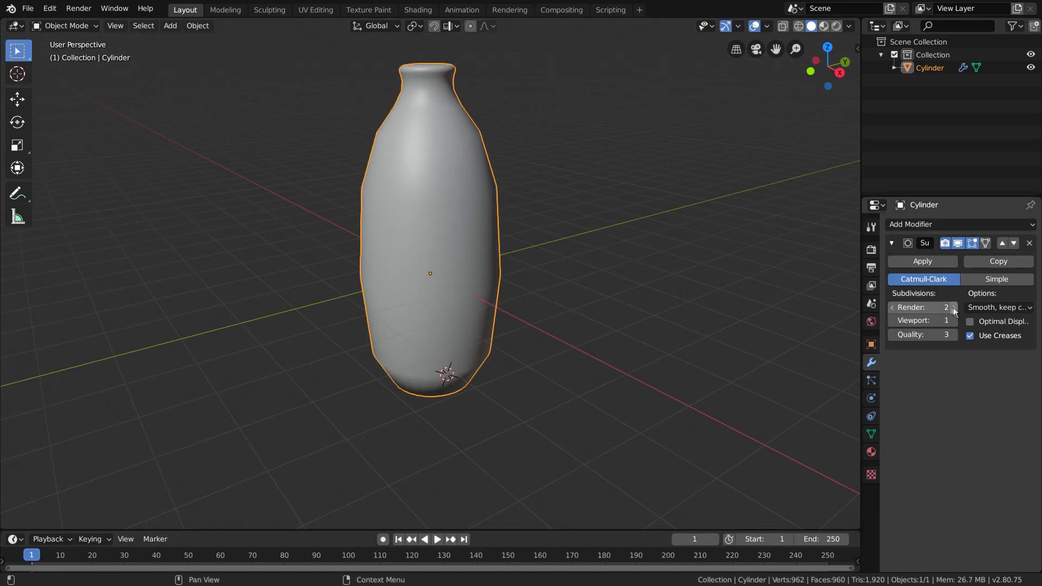
# Step: Add two evenly spaced horizontal loop cuts around the bottle's body in the Modeling workspace
pyautogui.click(228, 9)
pyautogui.click(17, 309)
pyautogui.click(402, 321)
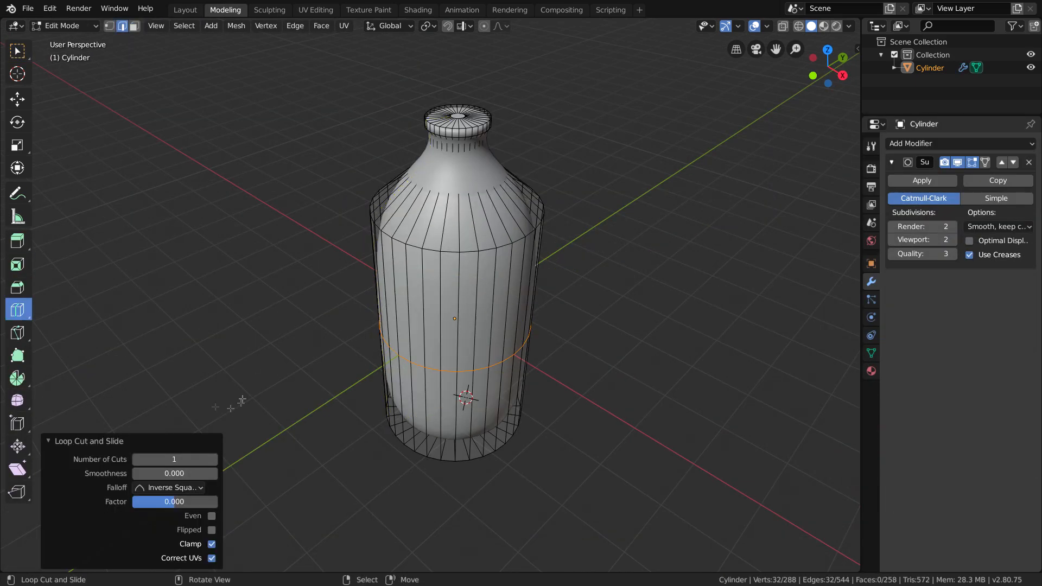
pyautogui.click(213, 459)
pyautogui.moveTo(312, 360); pyautogui.dragTo(372, 312, button='middle')
# Step: Add a loop cut around the bottle's shoulder and edge-slide it down near the shoulder's outer edge, factor about 0.747
pyautogui.moveTo(434, 114); pyautogui.dragTo(460, 89)
pyautogui.moveTo(341, 168); pyautogui.dragTo(324, 187, button='middle')
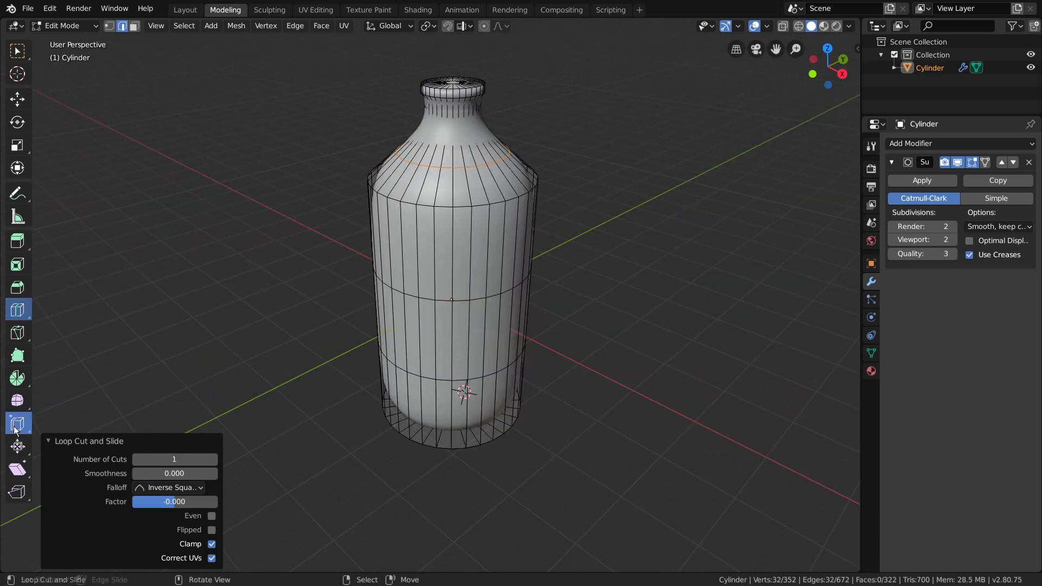
pyautogui.press('g')
pyautogui.press('g')
pyautogui.click(239, 58)
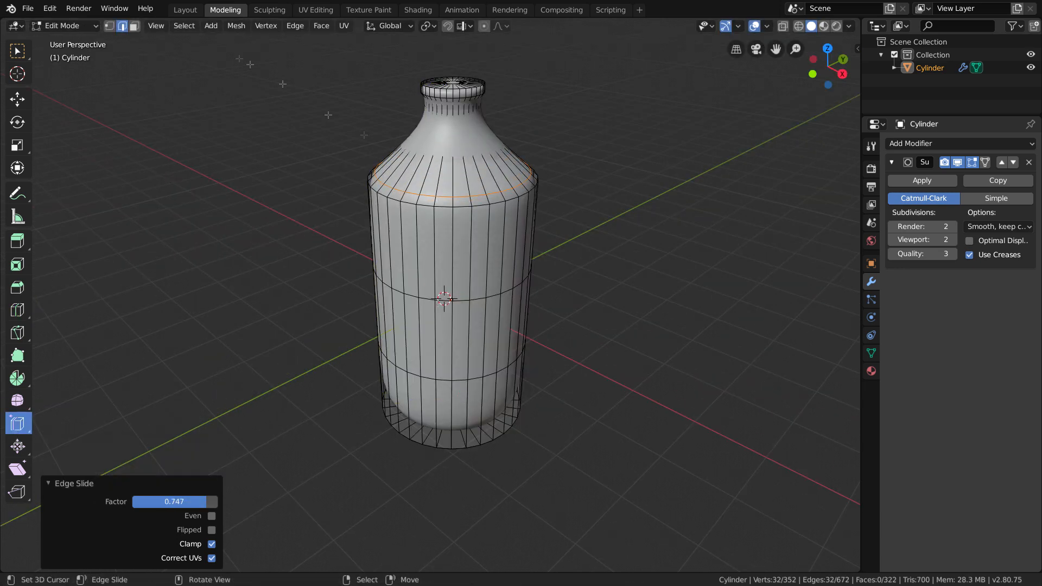
# Step: Edge-slide the body's lower edge loop down near the bottle's base
pyautogui.keyDown('alt'); pyautogui.rightClick(447, 380); pyautogui.keyUp('alt')
pyautogui.moveTo(567, 356); pyautogui.dragTo(591, 320, button='middle')
pyautogui.moveTo(591, 321); pyautogui.dragTo(591, 395)
# Step: Scale the edge loop around the middle of the body inward to narrow the bottle's waist
pyautogui.keyDown('alt'); pyautogui.rightClick(514, 205); pyautogui.keyUp('alt')
pyautogui.keyDown('shift'); pyautogui.moveTo(632, 157); pyautogui.dragTo(470, 258, button='middle'); pyautogui.keyUp('shift')
pyautogui.press('s')
pyautogui.click(549, 232)
pyautogui.press('Tab')
pyautogui.press('Tab')
# Step: Add another loop cut around the shoulder and edge-slide it up to the base of the neck
pyautogui.hotkey('ctrl', 'r')
pyautogui.click(471, 259)
pyautogui.rightClick(471, 258)
pyautogui.press('g')
pyautogui.press('g')
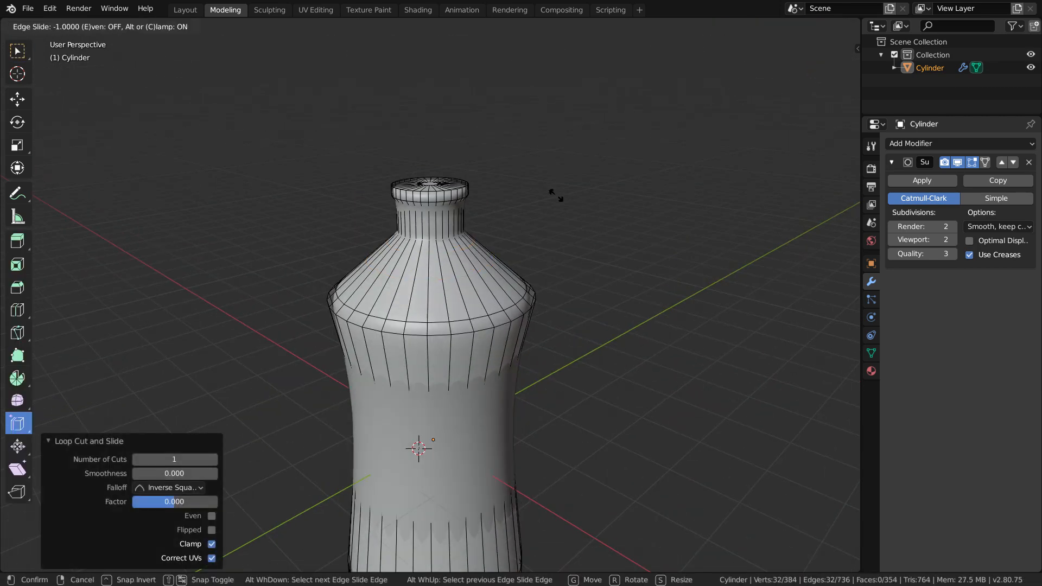
pyautogui.click(558, 215)
# Step: Return to Object Mode and deselect the bottle to examine its smoothed shape
pyautogui.scroll(-4, 601, 271)
pyautogui.press('Tab')
pyautogui.hotkey('alt', 'a')
pyautogui.moveTo(601, 272)
pyautogui.mouseDown(button='middle')
pyautogui.moveTo(481, 263)
pyautogui.moveTo(549, 239)
pyautogui.mouseUp(button='middle')
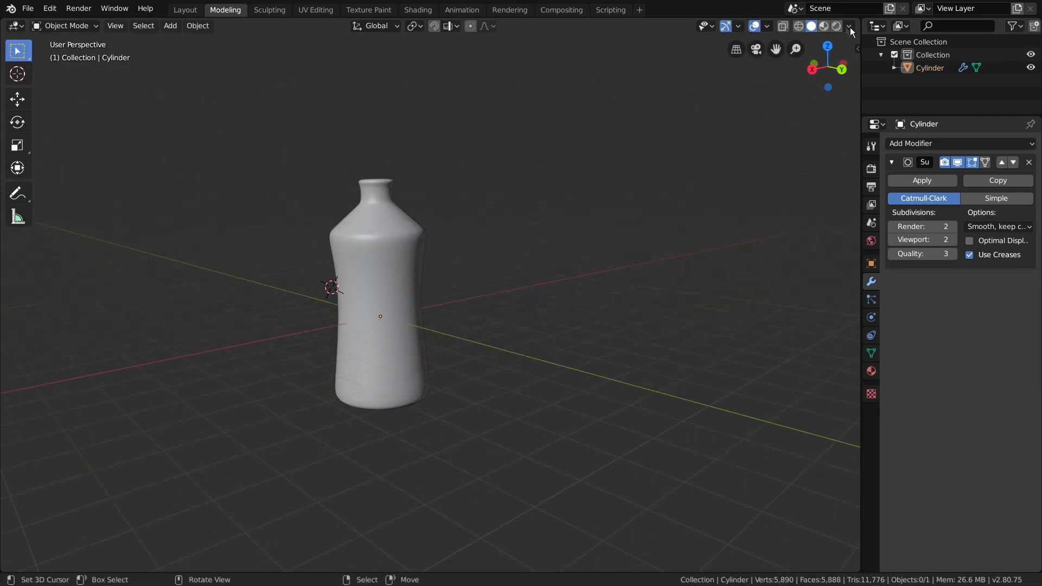